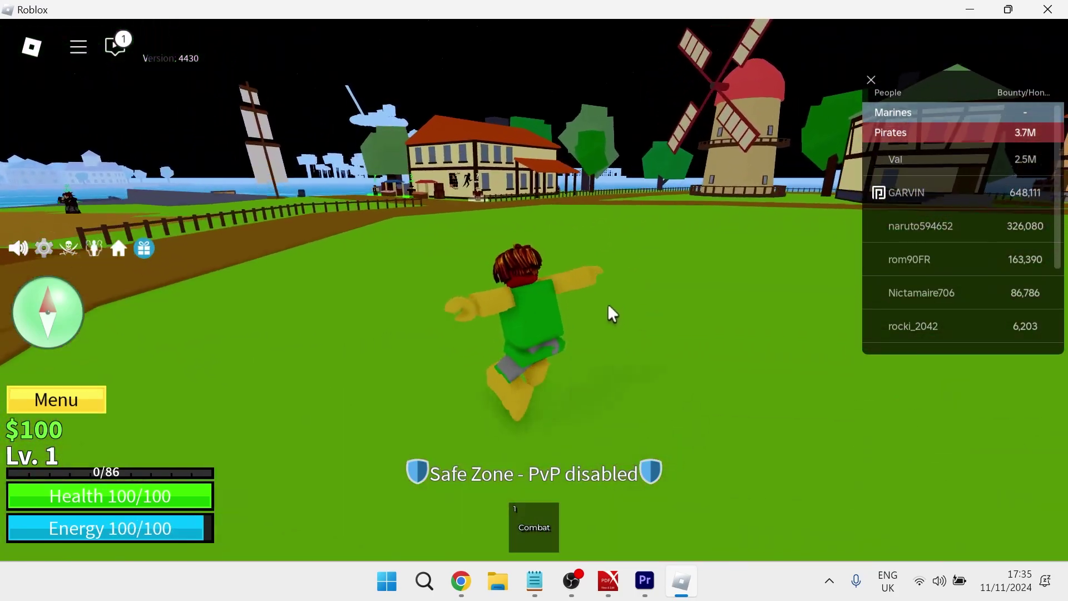
Run the character across the grass and along the dirt path toward the quest giver
{"action": "key", "text": "w"}
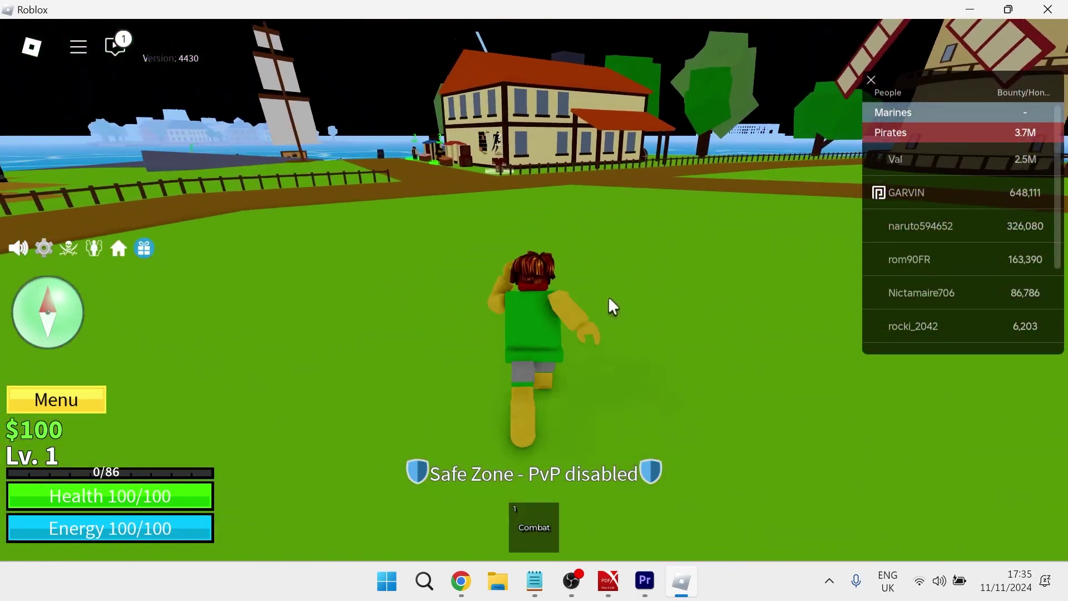
{"action": "key", "text": "w"}
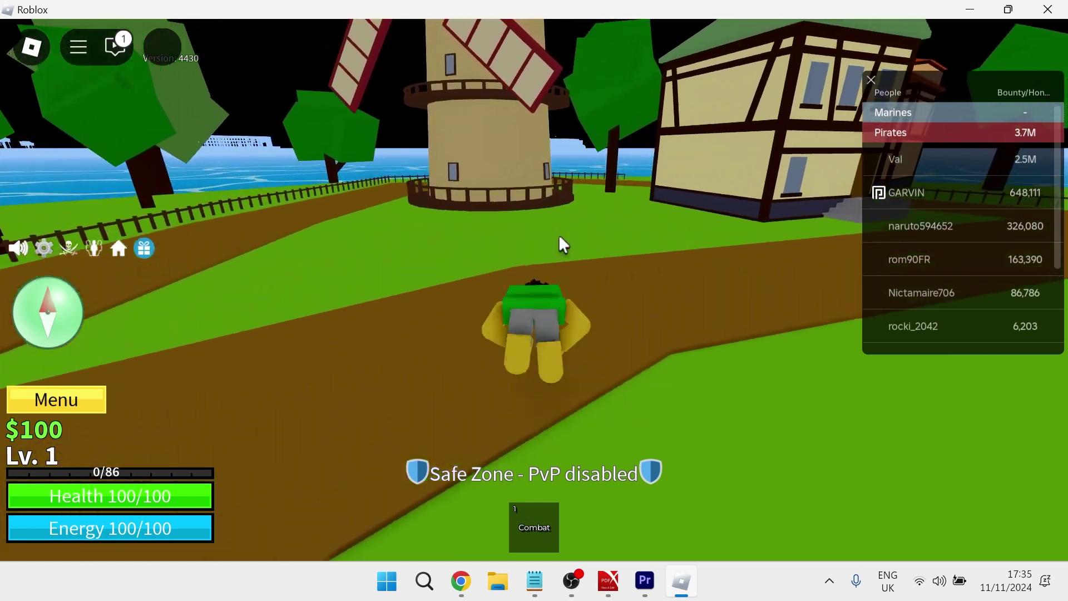
{"action": "key", "text": "w"}
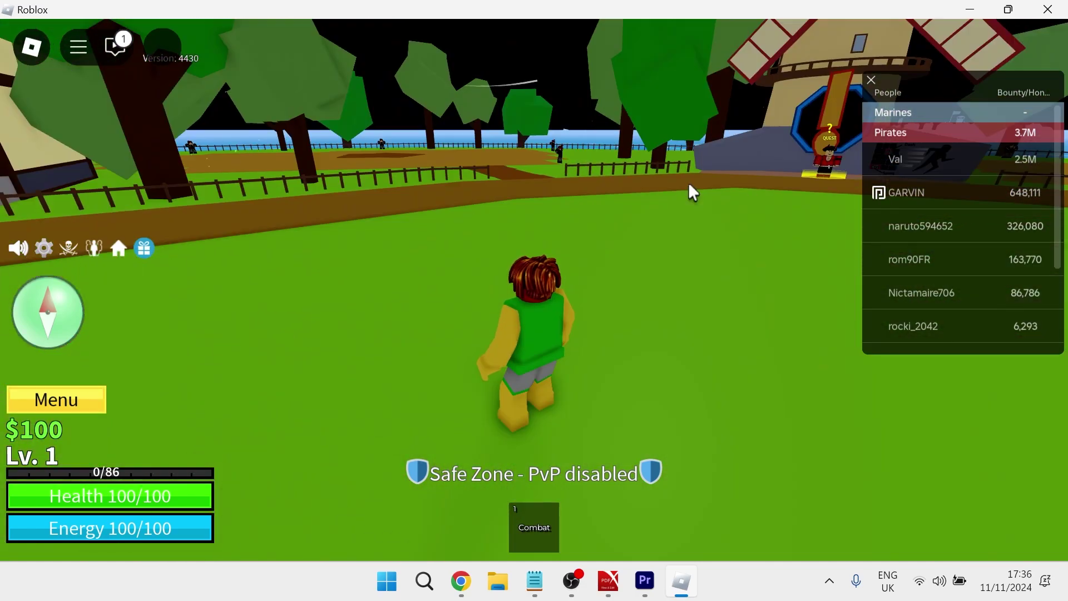
{"action": "key", "text": "w"}
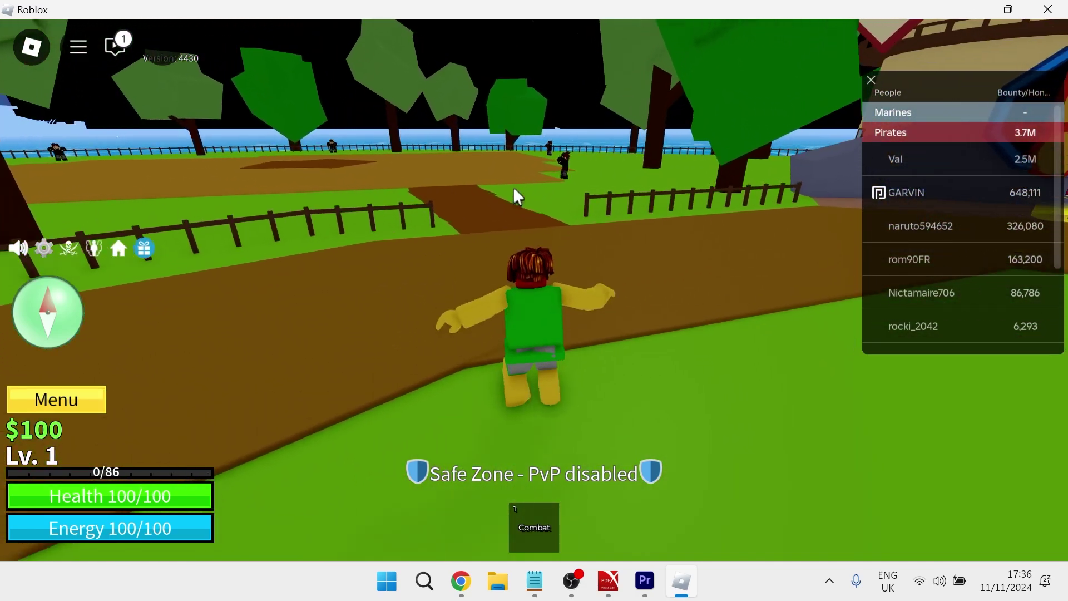
{"action": "key", "text": "w"}
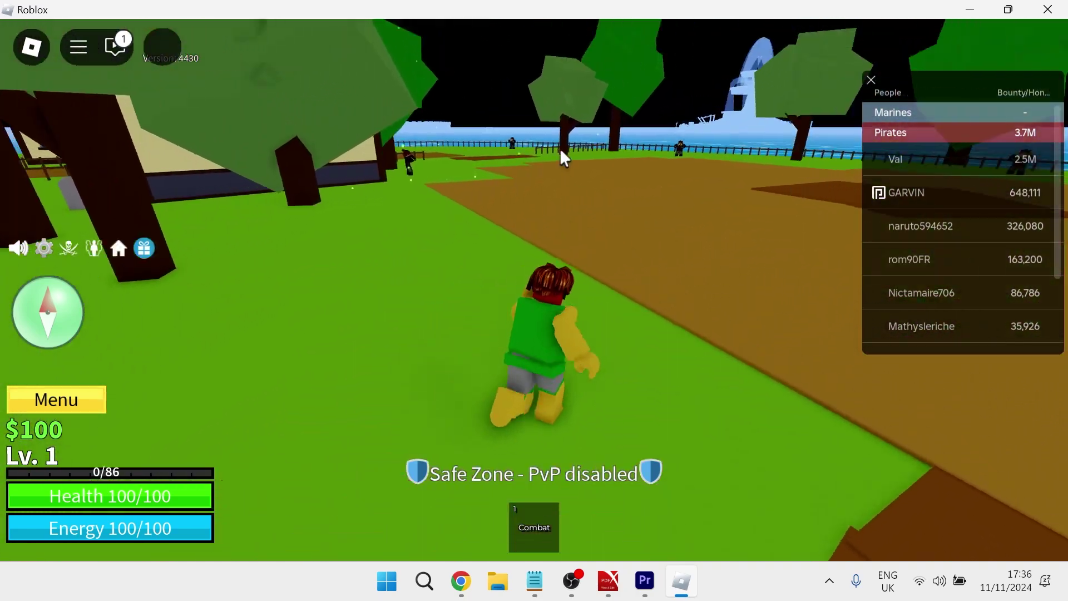
{"action": "key", "text": "w"}
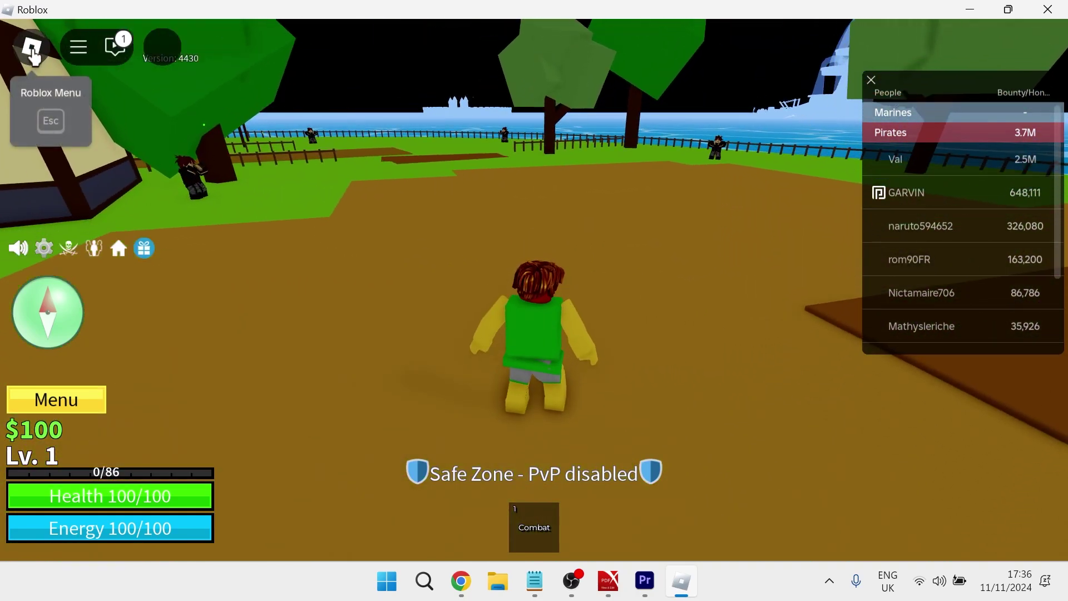
In the game settings, set Graphics Mode to Manual and drop Graphics Quality to 1
{"action": "left_click", "coordinate": [32, 49]}
{"action": "left_click", "coordinate": [410, 104]}
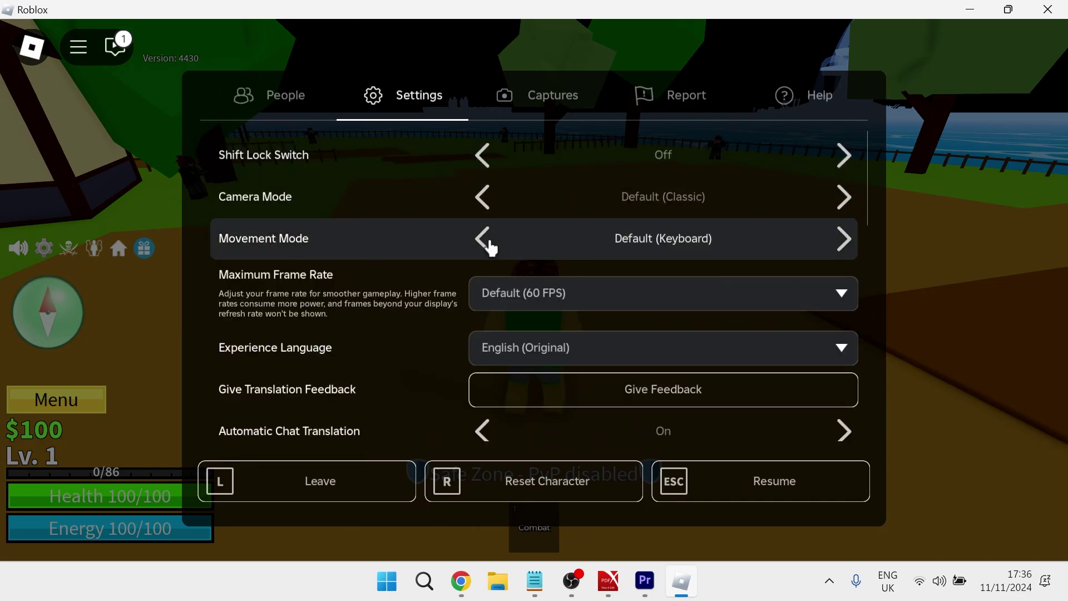
{"action": "scroll", "coordinate": [431, 269], "scroll_direction": "down", "scroll_amount": 10}
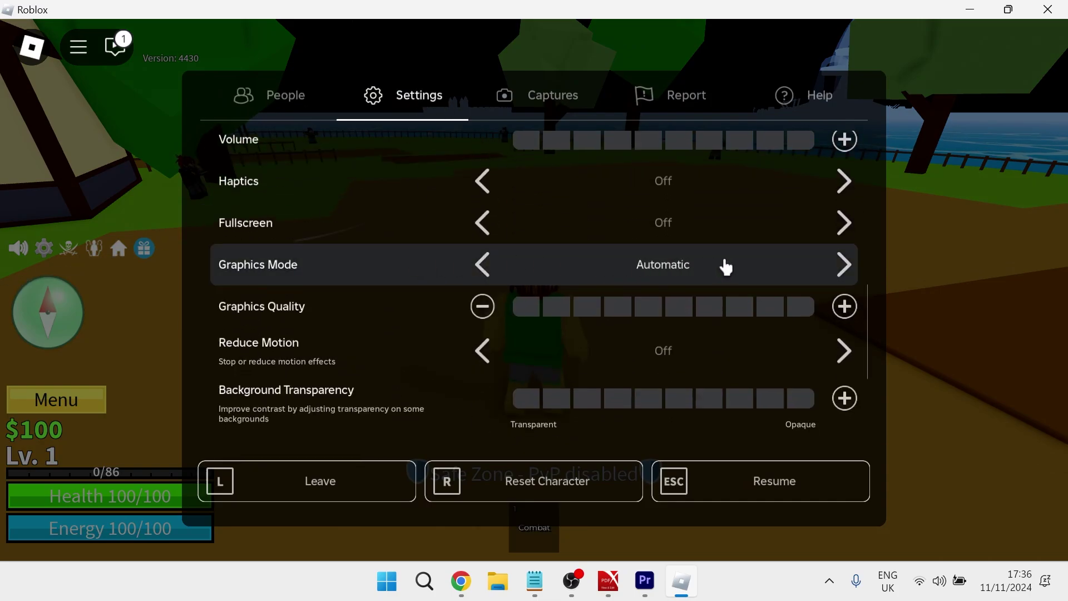
{"action": "left_click", "coordinate": [845, 267]}
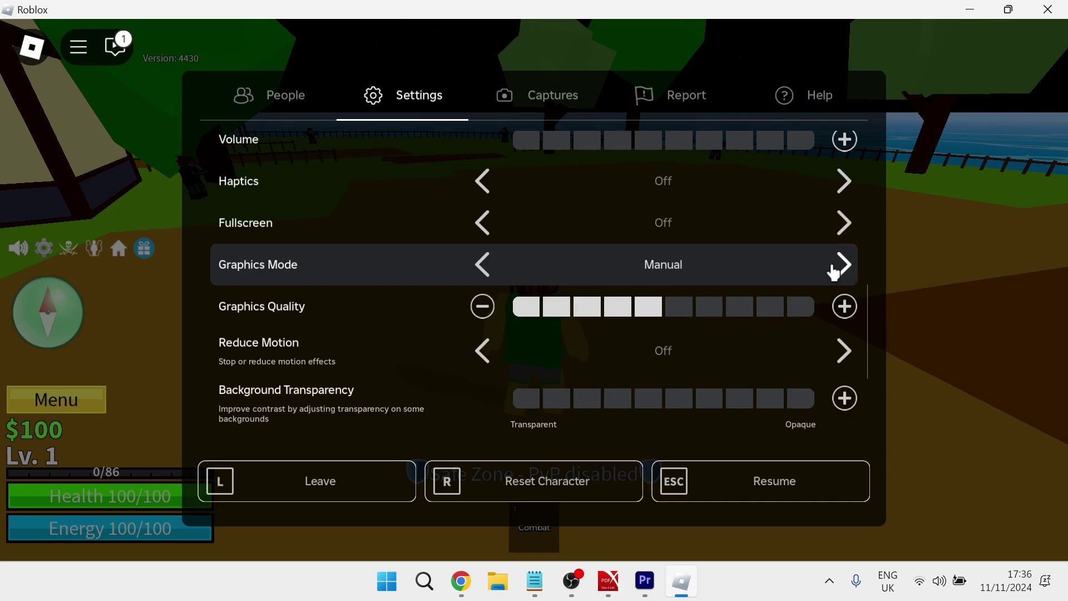
{"action": "left_click", "coordinate": [483, 310]}
{"action": "left_click", "coordinate": [483, 310]}
{"action": "left_click", "coordinate": [483, 309]}
{"action": "left_click", "coordinate": [484, 310]}
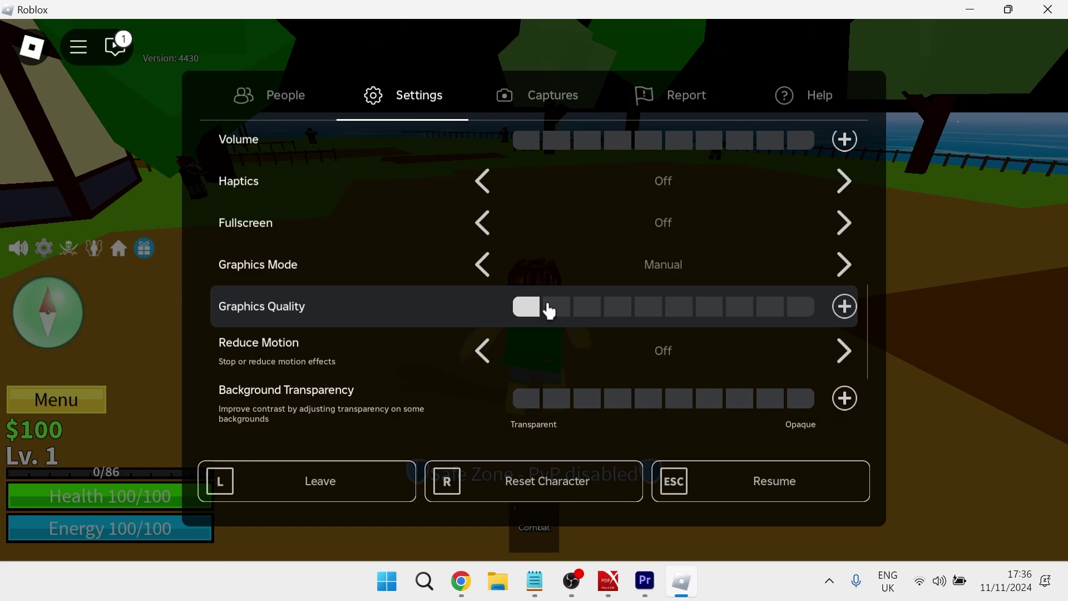
{"action": "scroll", "coordinate": [696, 400], "scroll_direction": "down", "scroll_amount": 1}
Resume the game, run past the tower into the windmill village, then reopen the menu
{"action": "left_click", "coordinate": [782, 487]}
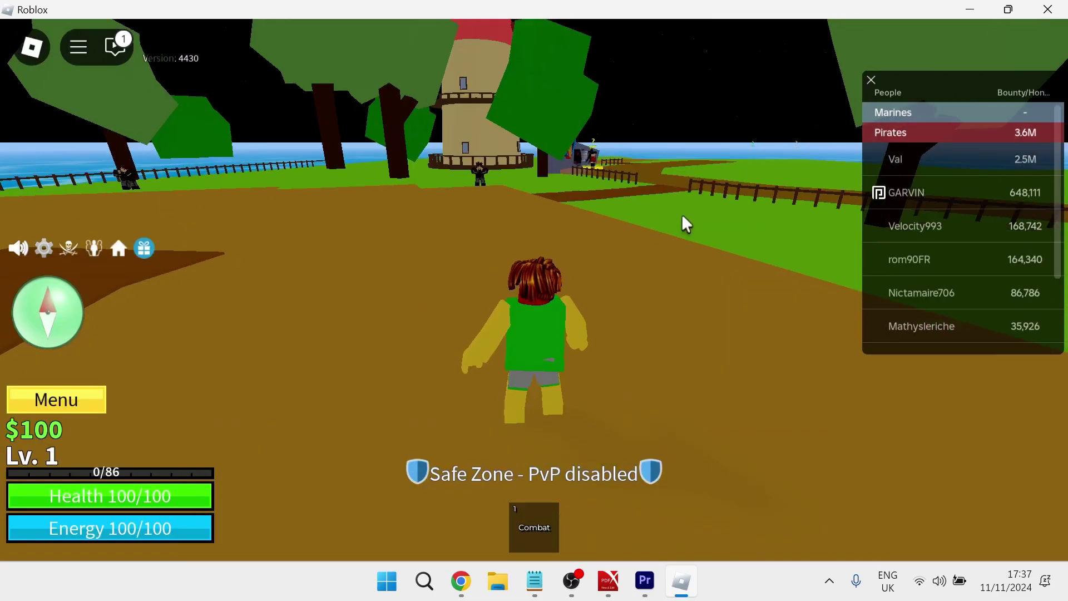
{"action": "key", "text": "w"}
{"action": "key", "text": "d"}
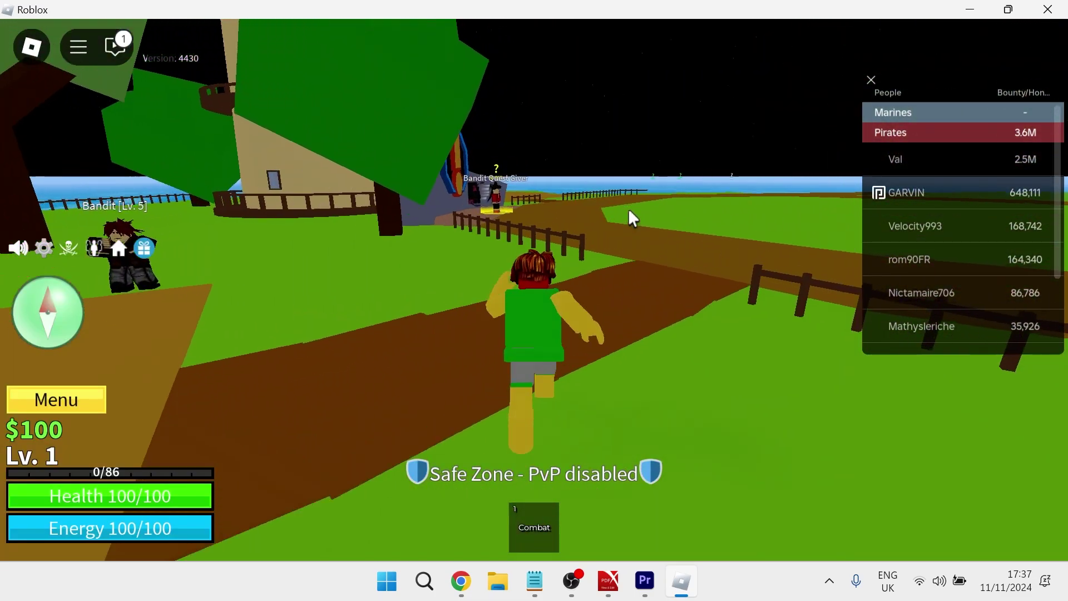
{"action": "key", "text": "a"}
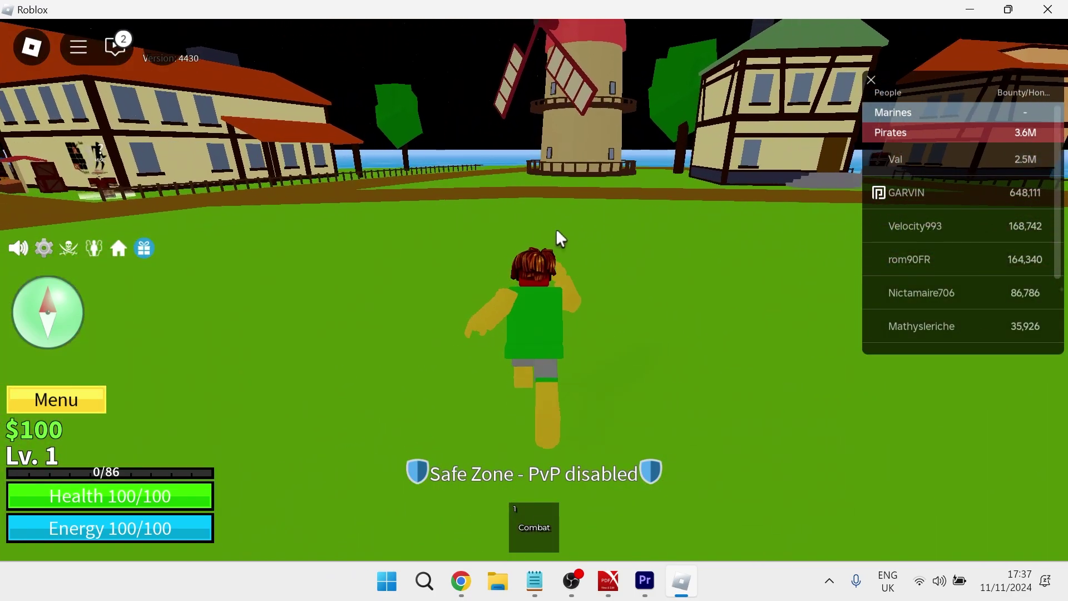
{"action": "key", "text": "Escape"}
Raise Graphics Quality to level 3 of 10 and resume playing
{"action": "left_click", "coordinate": [412, 99]}
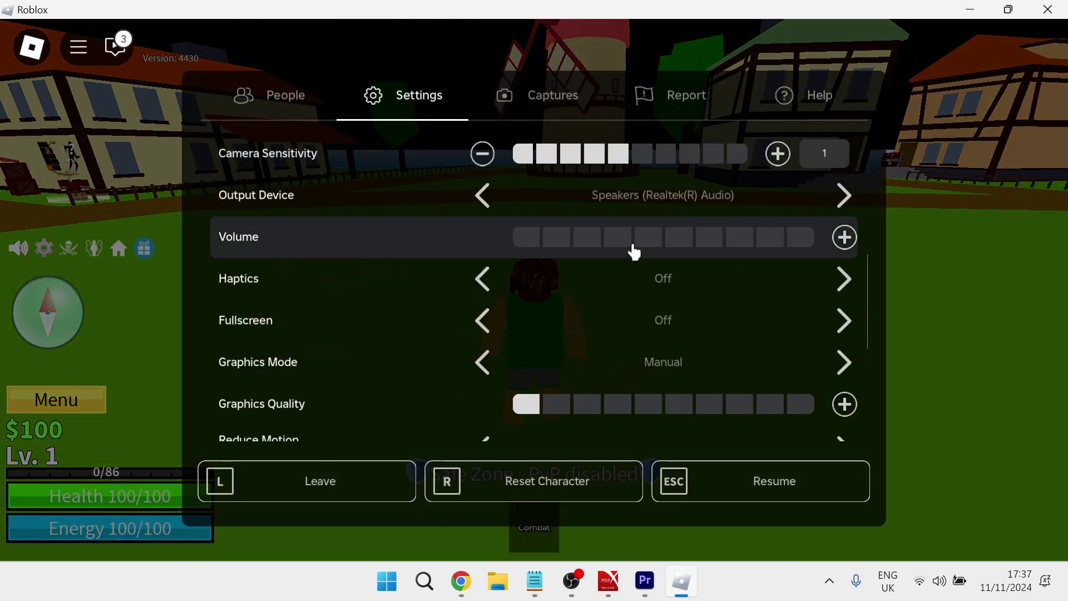
{"action": "scroll", "coordinate": [632, 250], "scroll_direction": "down", "scroll_amount": 3}
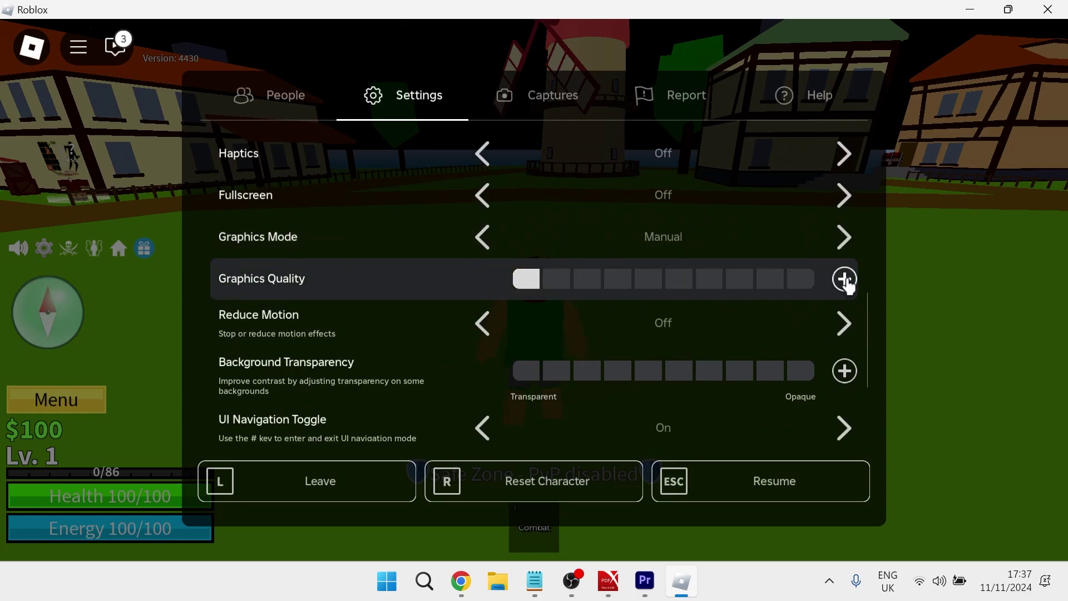
{"action": "left_click", "coordinate": [846, 279]}
{"action": "left_click", "coordinate": [845, 279]}
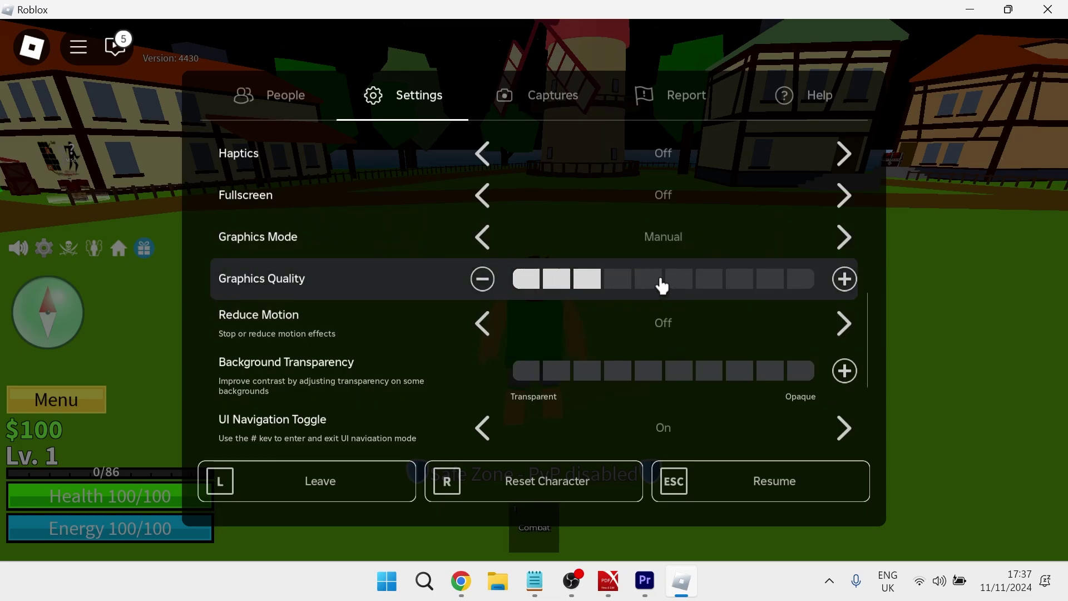
{"action": "left_click", "coordinate": [732, 489]}
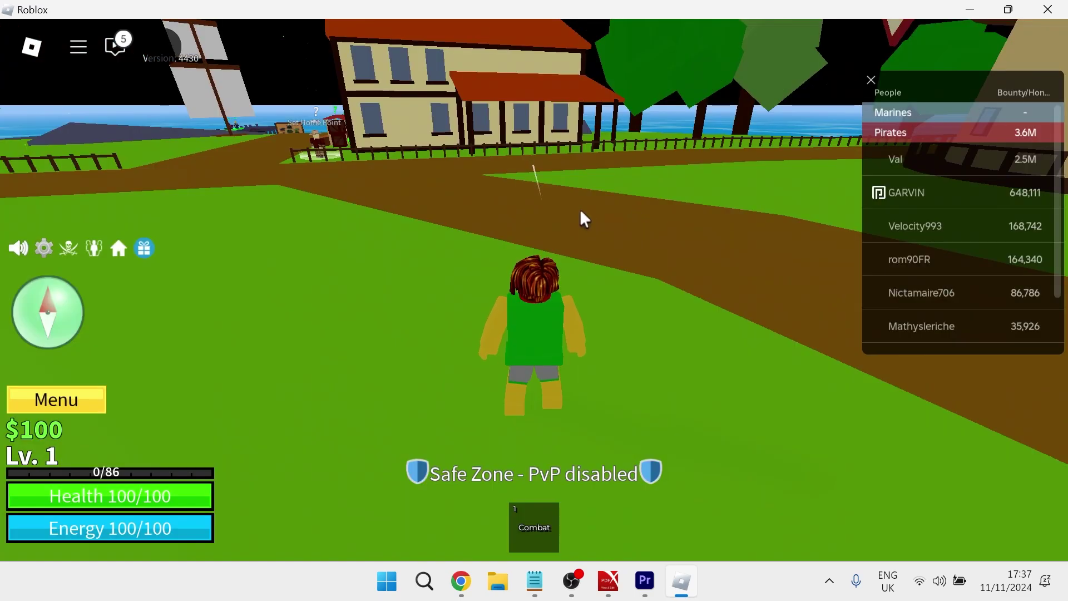
Close Roblox and launch Task Manager through a Start search for 'task manager'
{"action": "left_click", "coordinate": [1039, 13]}
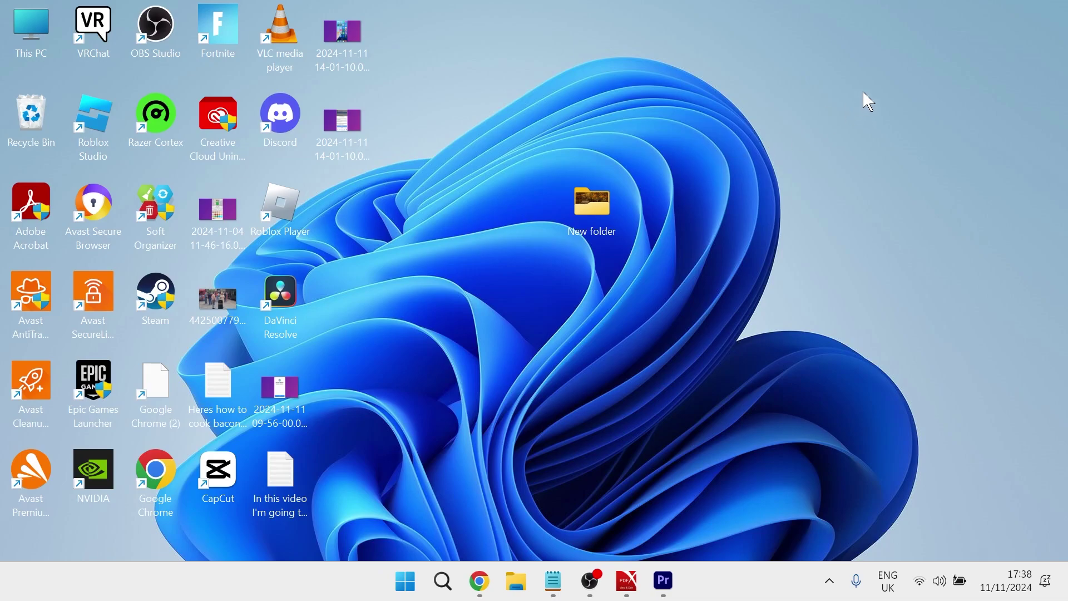
{"action": "key", "text": "super"}
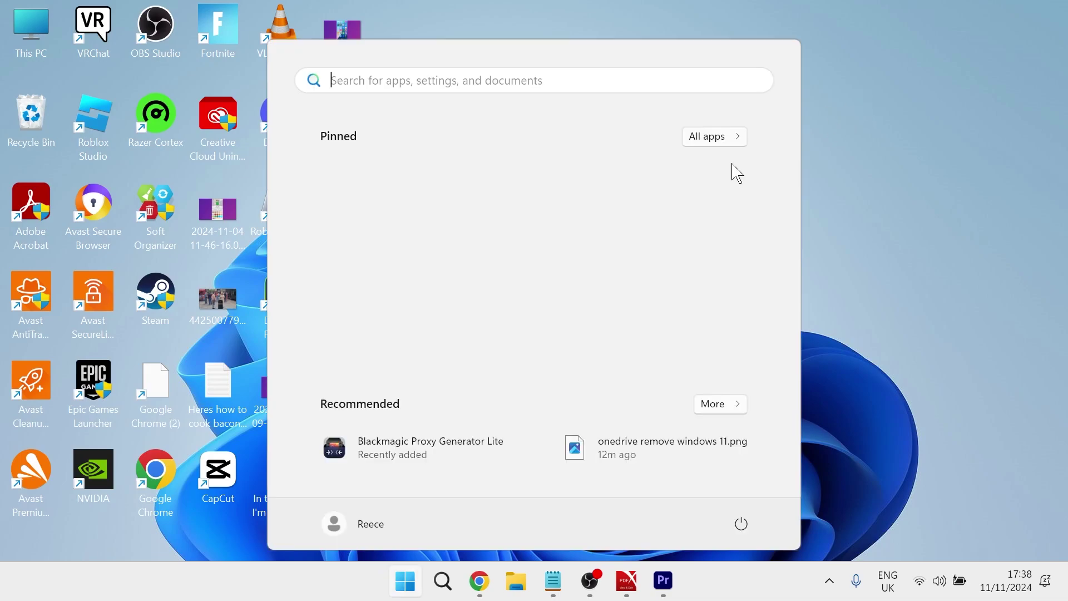
{"action": "type", "text": "task mana"}
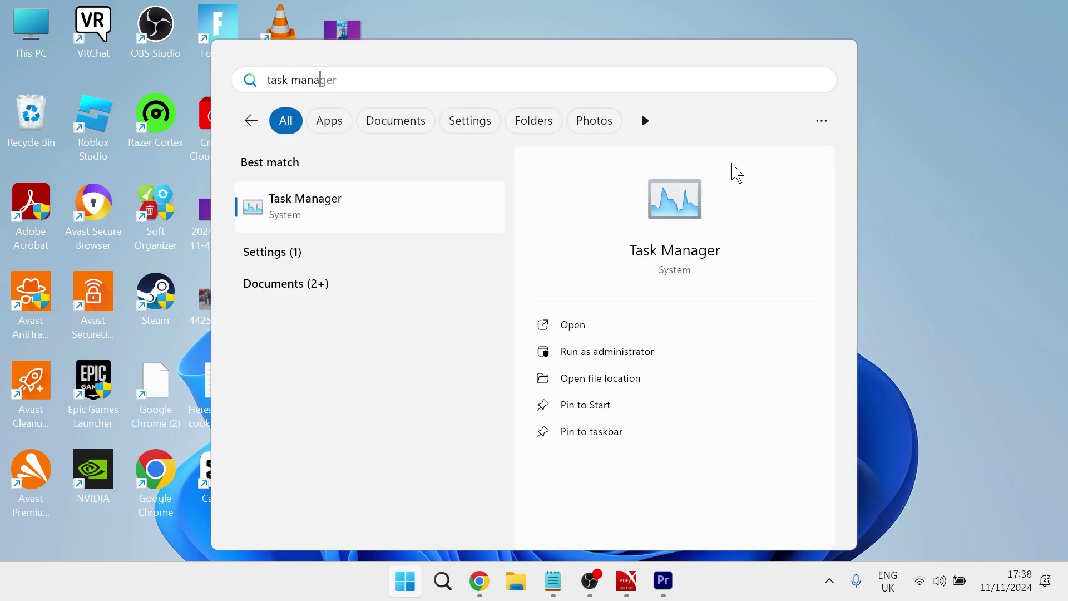
{"action": "type", "text": "ger"}
{"action": "left_click", "coordinate": [433, 195]}
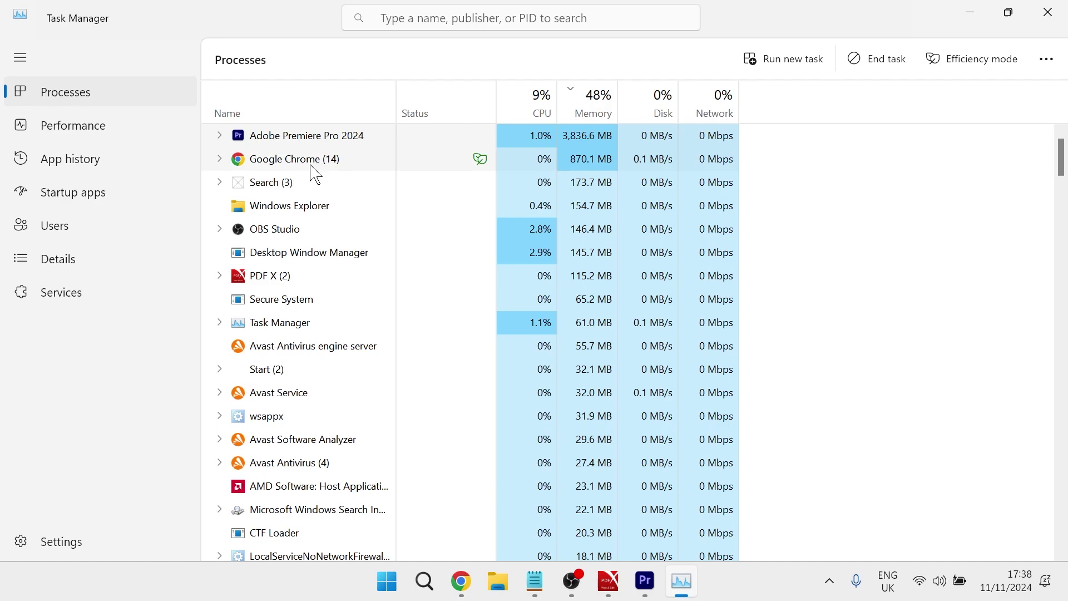
End the Google Chrome and PDF X processes
{"action": "left_click", "coordinate": [307, 170]}
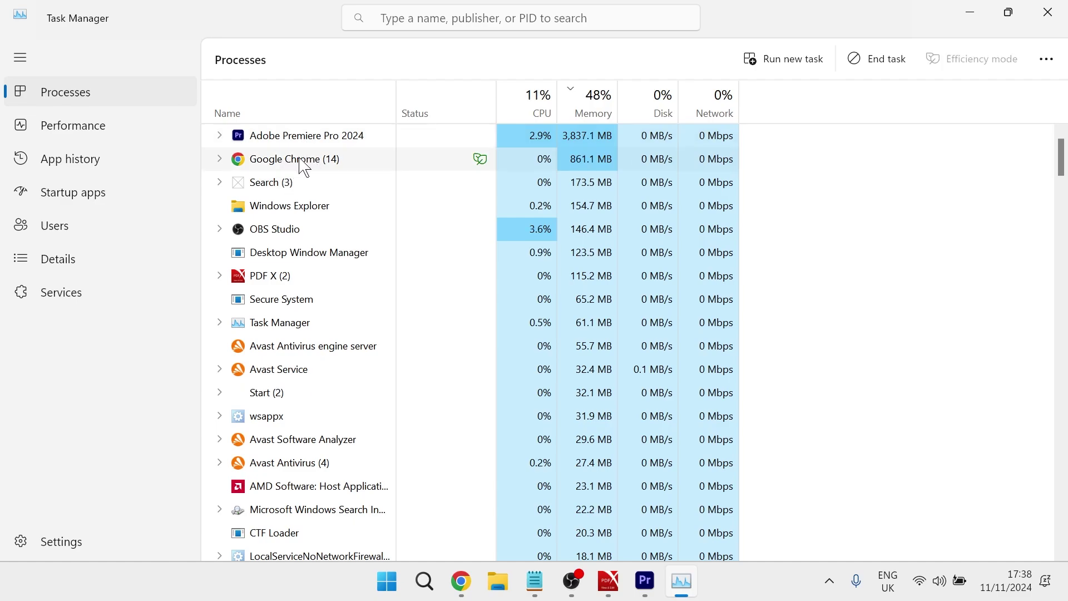
{"action": "right_click", "coordinate": [304, 166]}
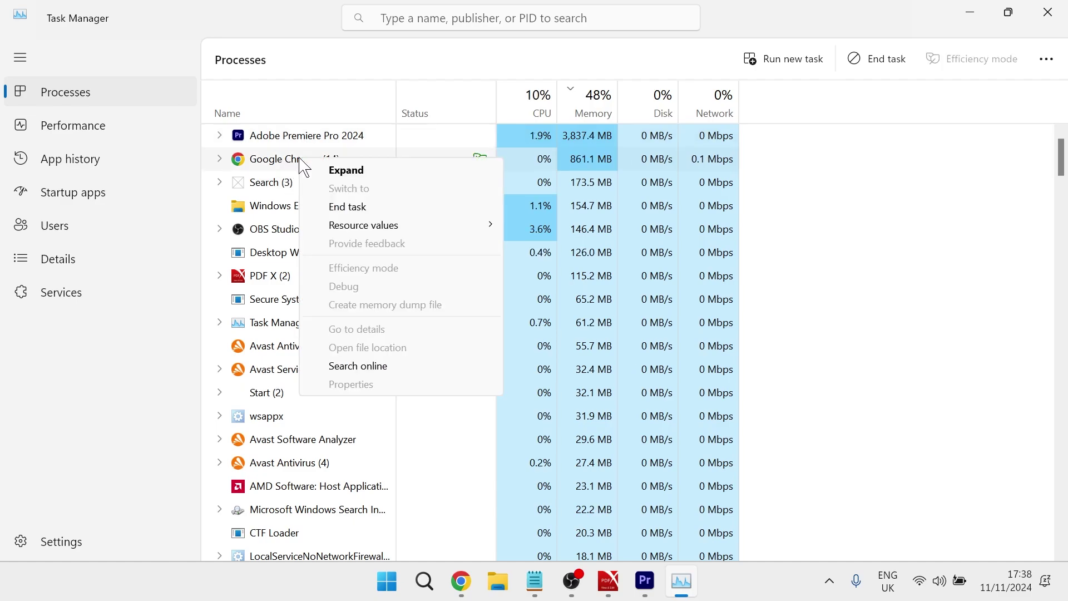
{"action": "left_click", "coordinate": [356, 211]}
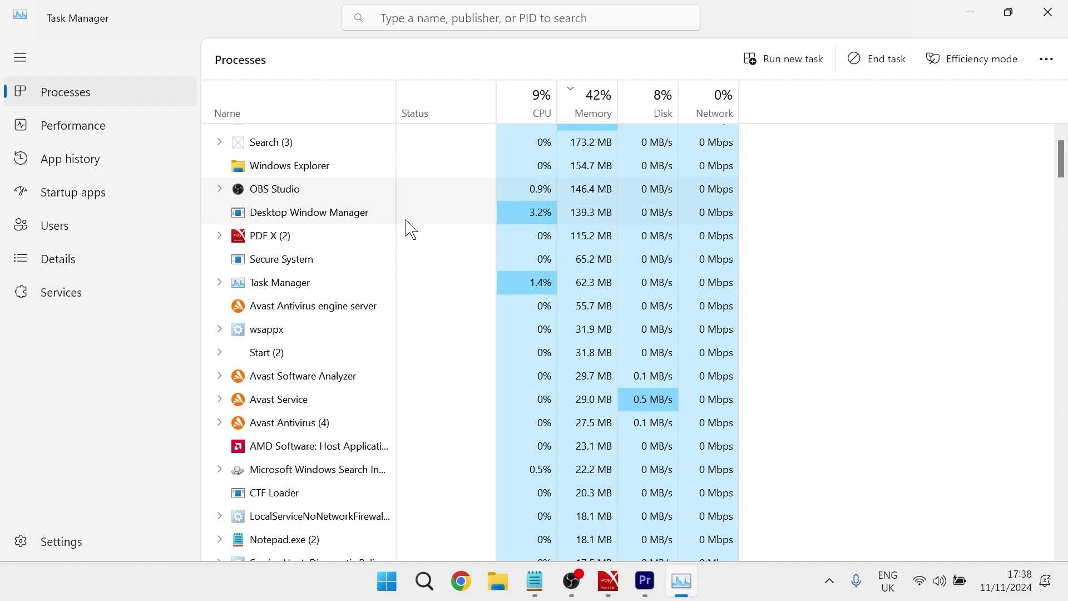
{"action": "scroll", "coordinate": [341, 279], "scroll_direction": "up", "scroll_amount": 1}
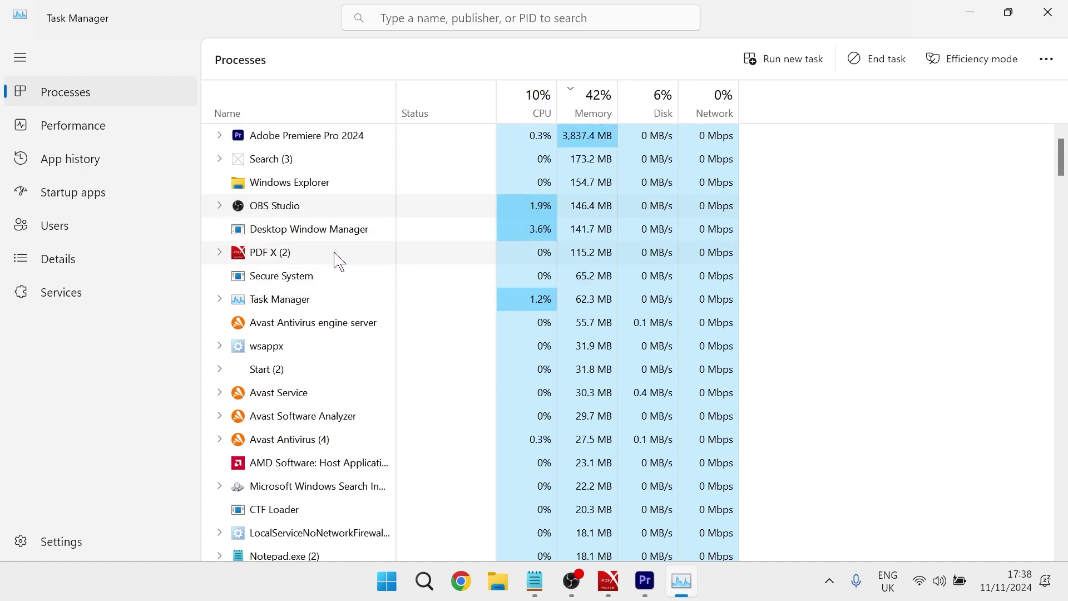
{"action": "right_click", "coordinate": [270, 252]}
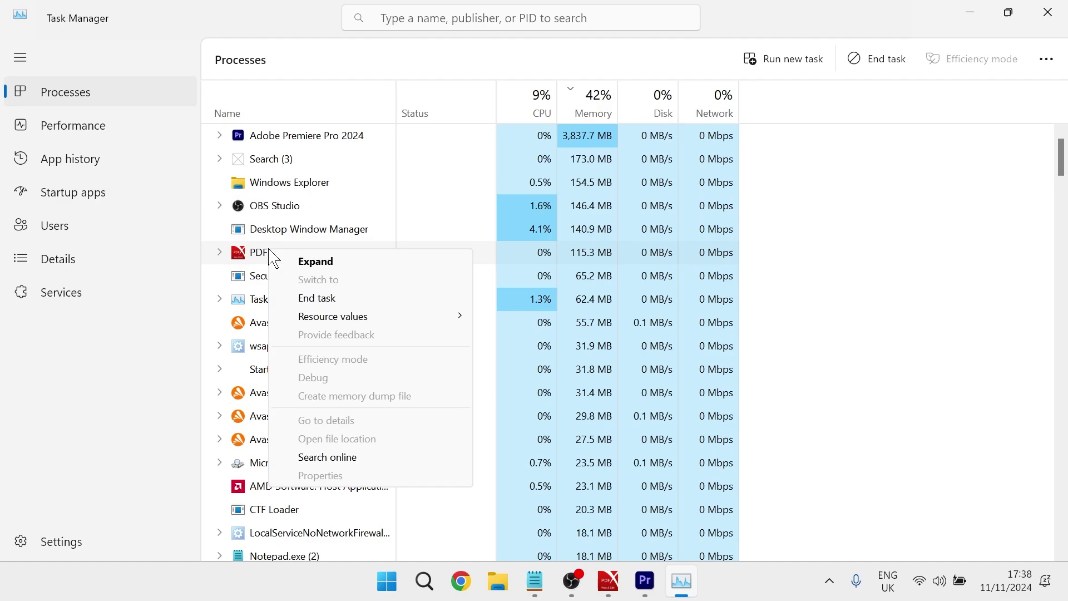
{"action": "left_click", "coordinate": [341, 298]}
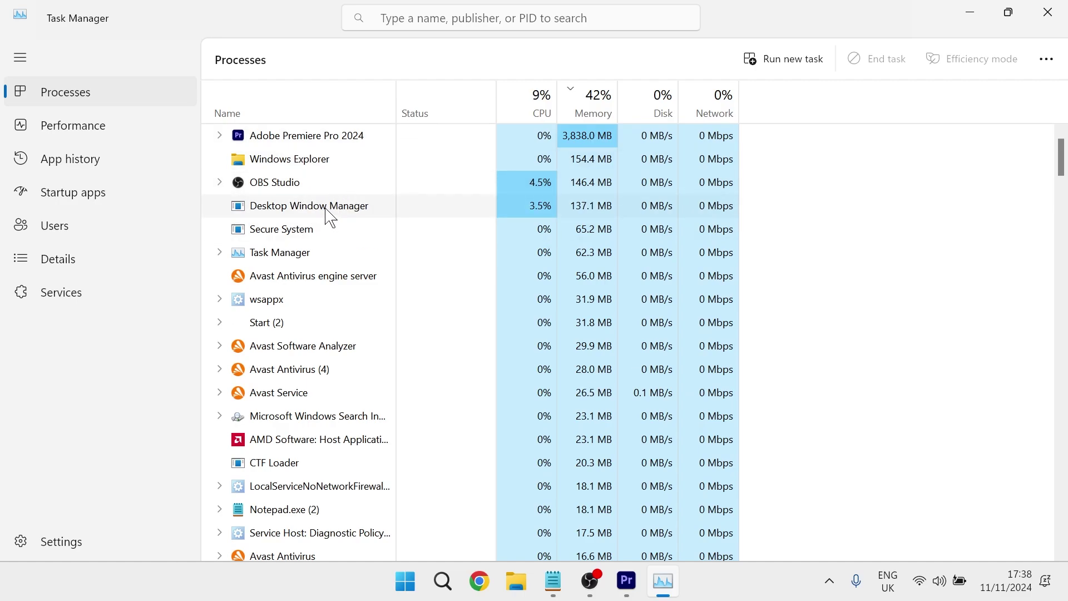
Close Task Manager and search Start for 'setting'
{"action": "left_click", "coordinate": [1063, 7]}
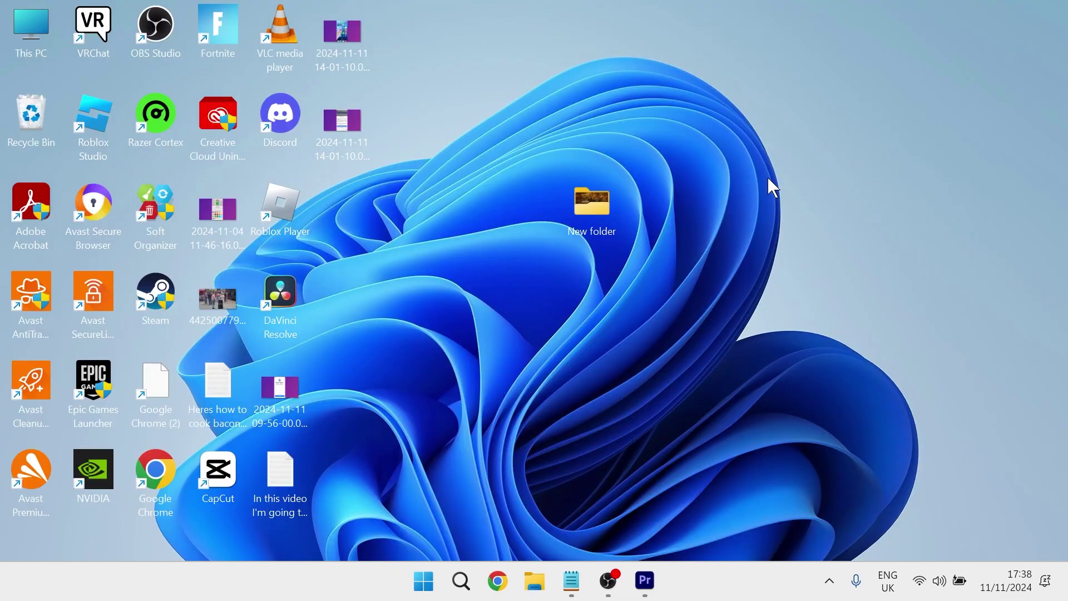
{"action": "key", "text": "super"}
{"action": "type", "text": "setting"}
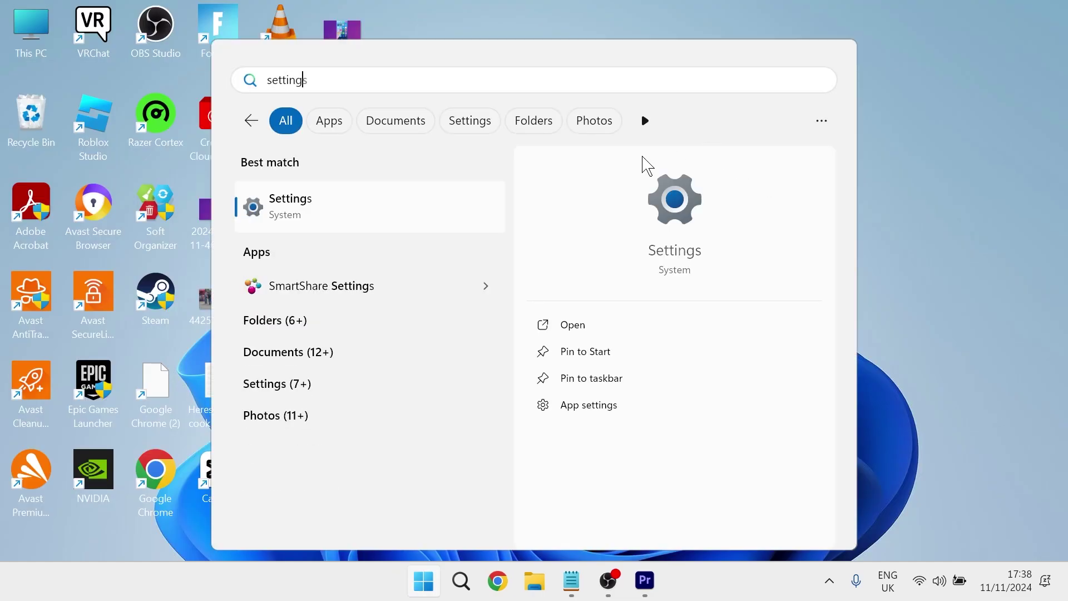
Open Settings at Gaming > Game Mode and check that Game Mode is on
{"action": "left_click", "coordinate": [318, 216]}
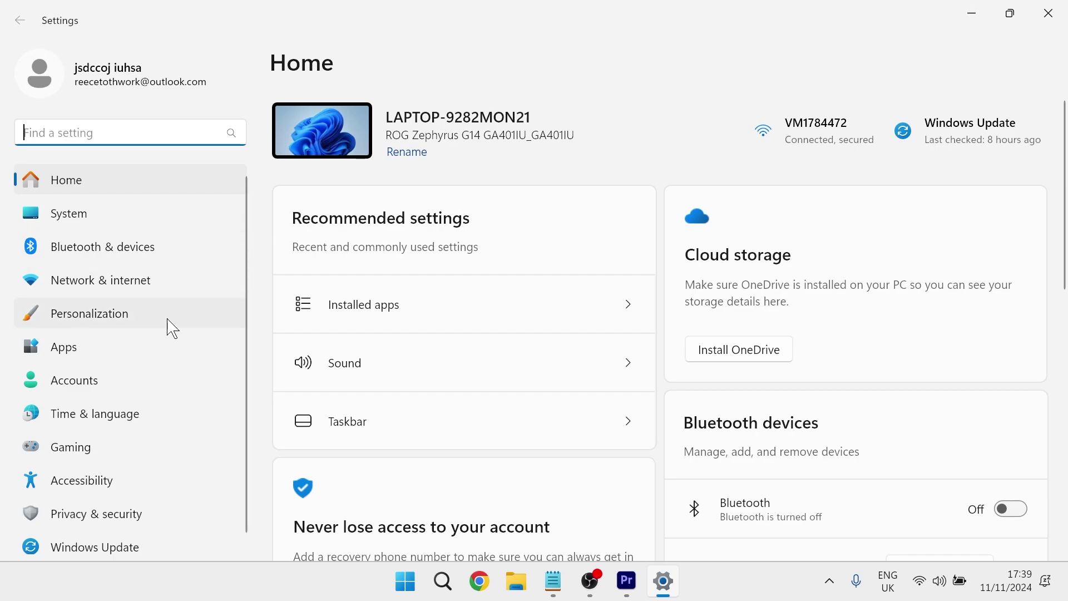
{"action": "left_click", "coordinate": [76, 455]}
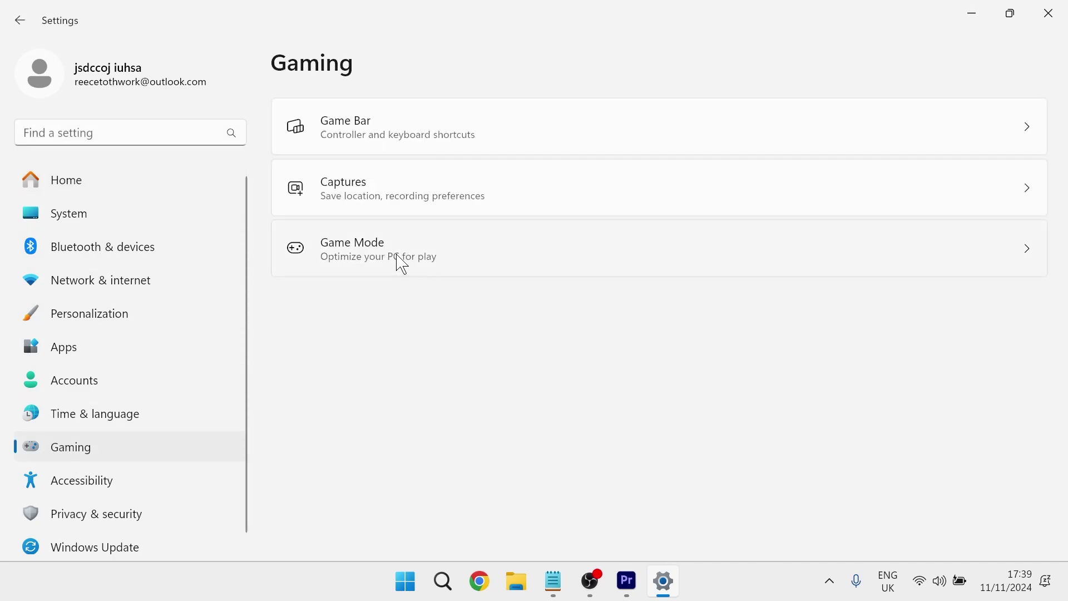
{"action": "left_click", "coordinate": [402, 265]}
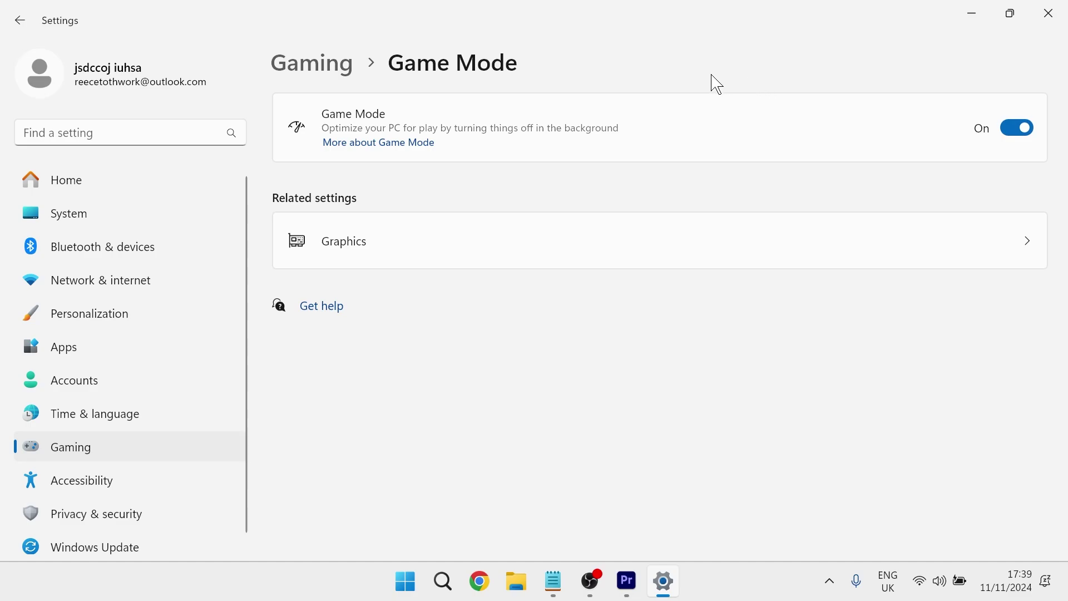
Under System > Display > Graphics, save Roblox as High performance on the NVIDIA GTX 1660 Ti
{"action": "left_click", "coordinate": [117, 219]}
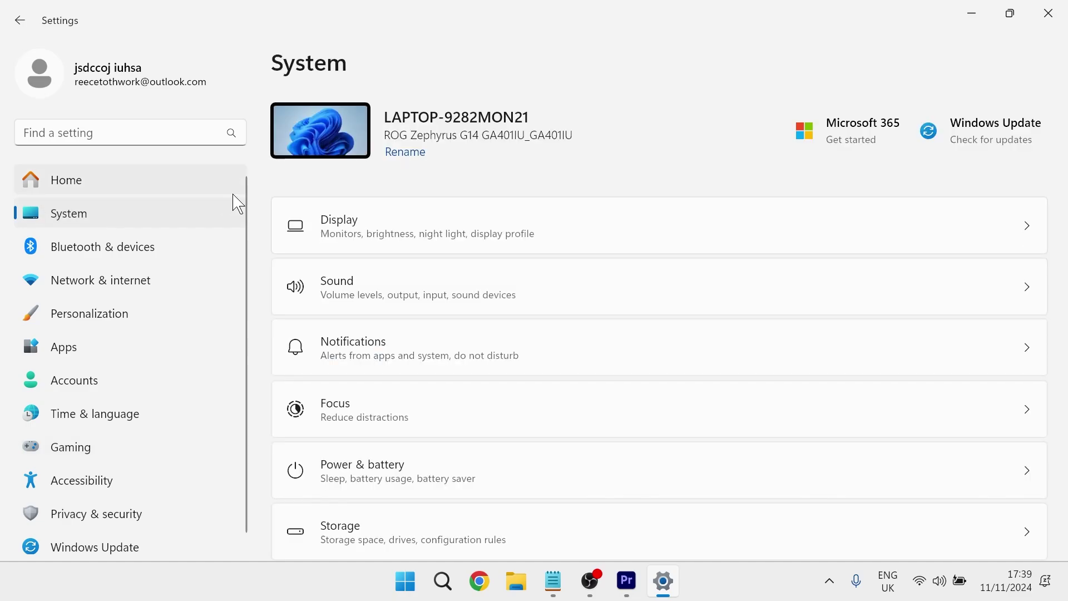
{"action": "left_click", "coordinate": [534, 231]}
{"action": "scroll", "coordinate": [479, 326], "scroll_direction": "down", "scroll_amount": 10}
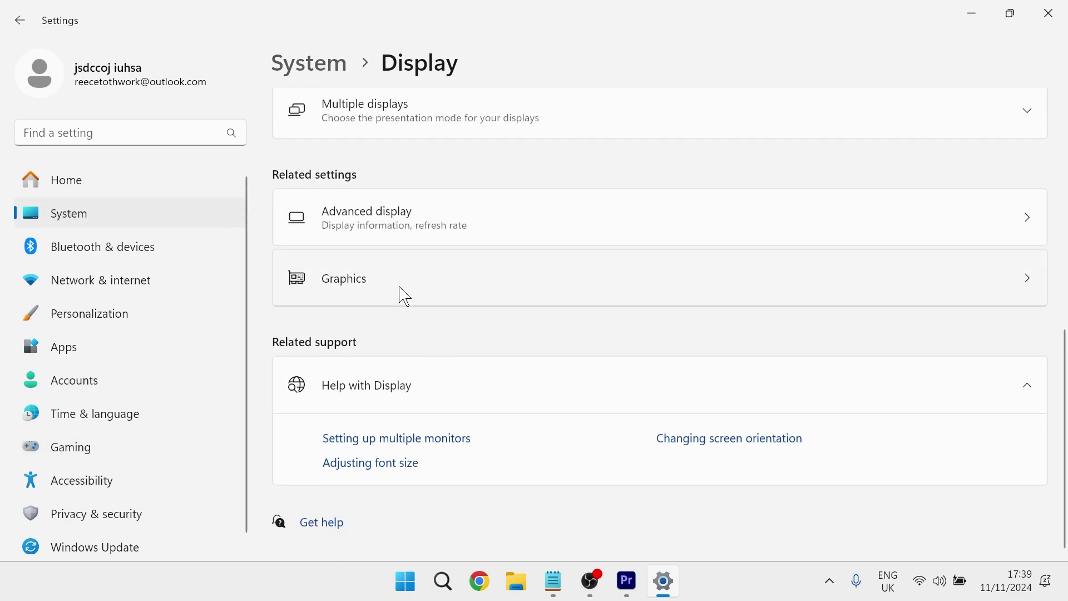
{"action": "left_click", "coordinate": [405, 294]}
{"action": "scroll", "coordinate": [429, 305], "scroll_direction": "down", "scroll_amount": 10}
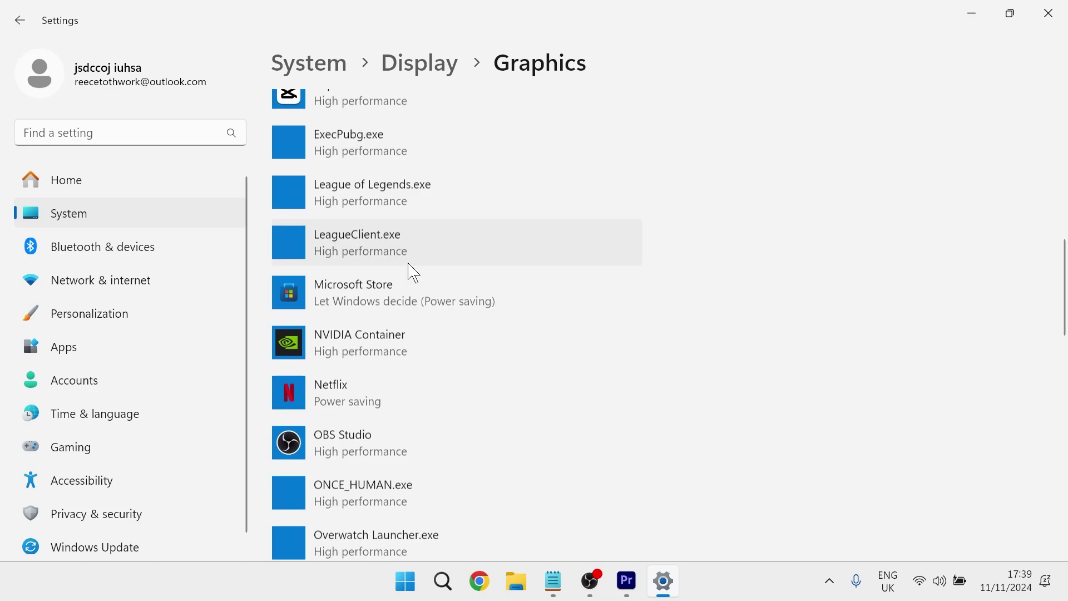
{"action": "scroll", "coordinate": [414, 273], "scroll_direction": "down", "scroll_amount": 10}
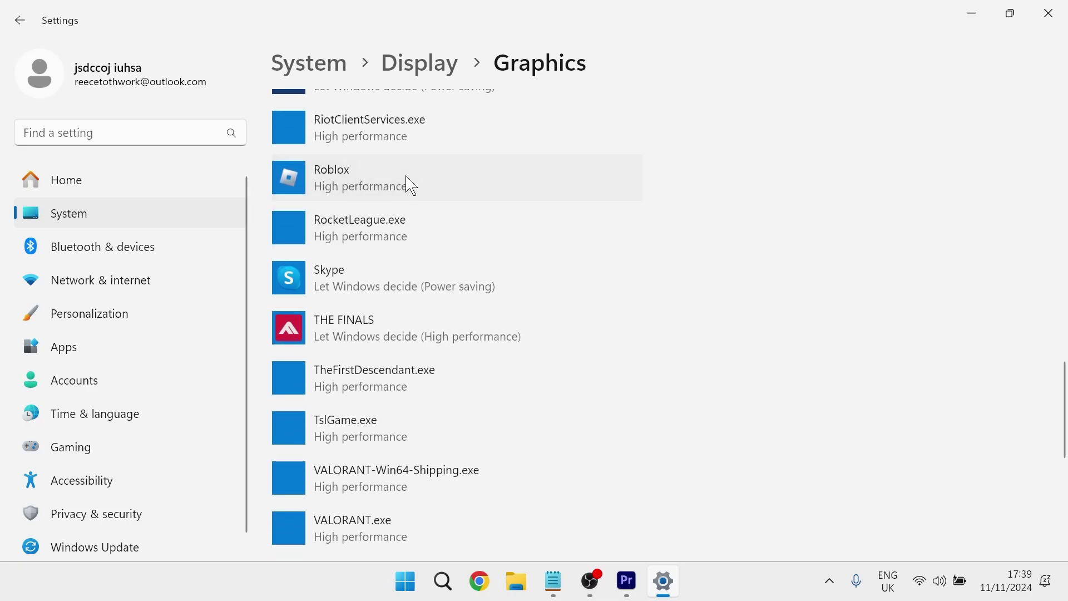
{"action": "left_click", "coordinate": [411, 185]}
{"action": "left_click", "coordinate": [517, 232]}
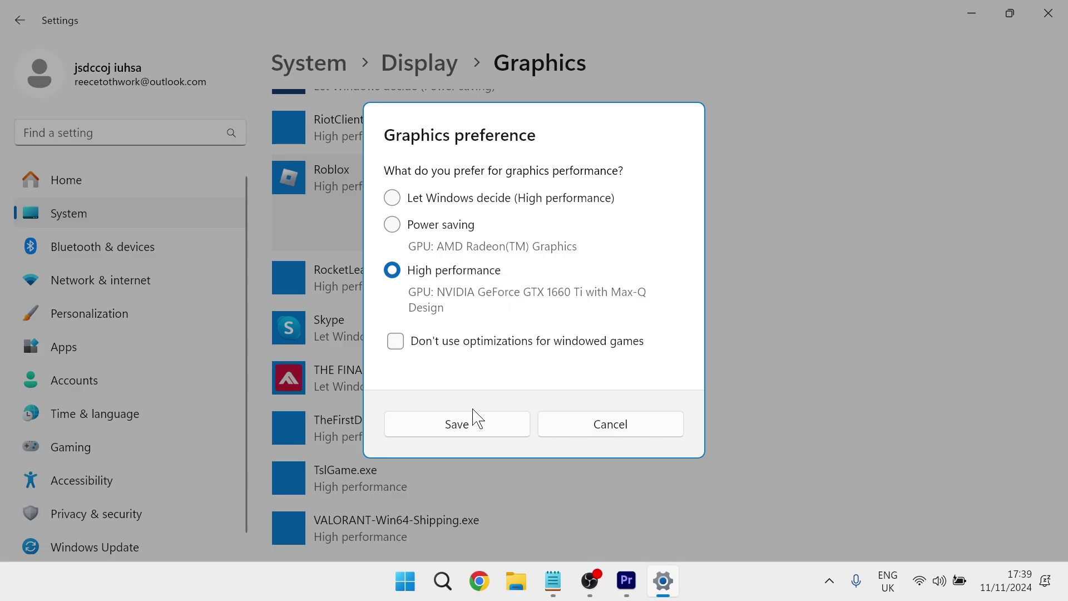
{"action": "left_click", "coordinate": [470, 428]}
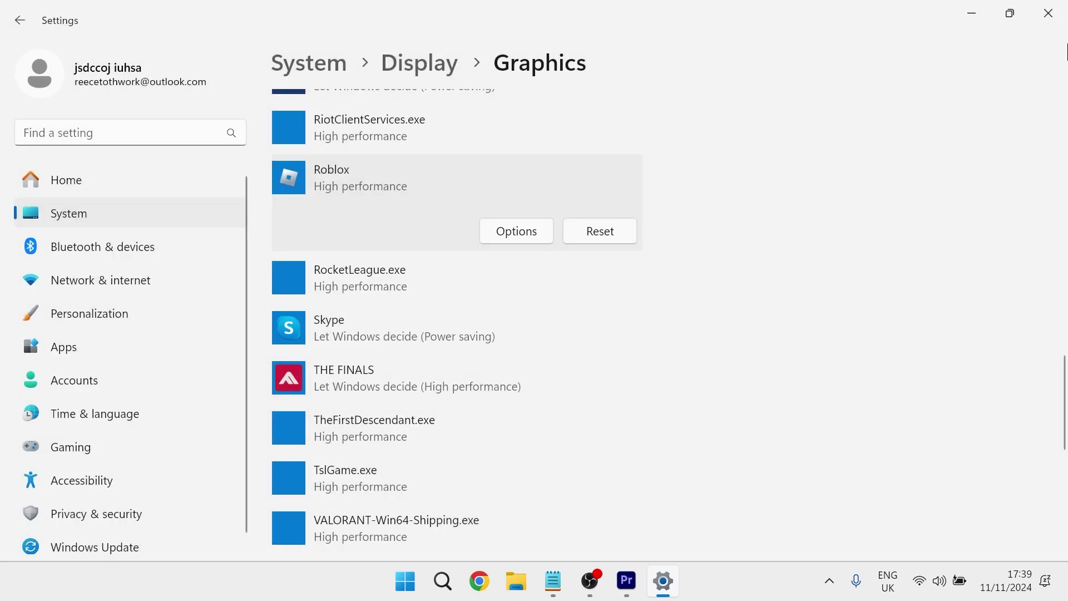
Close Settings and open 'Adjust the appearance and performance of Windows' from Start search
{"action": "left_click", "coordinate": [1046, 12]}
{"action": "key", "text": "super+d"}
{"action": "key", "text": "super"}
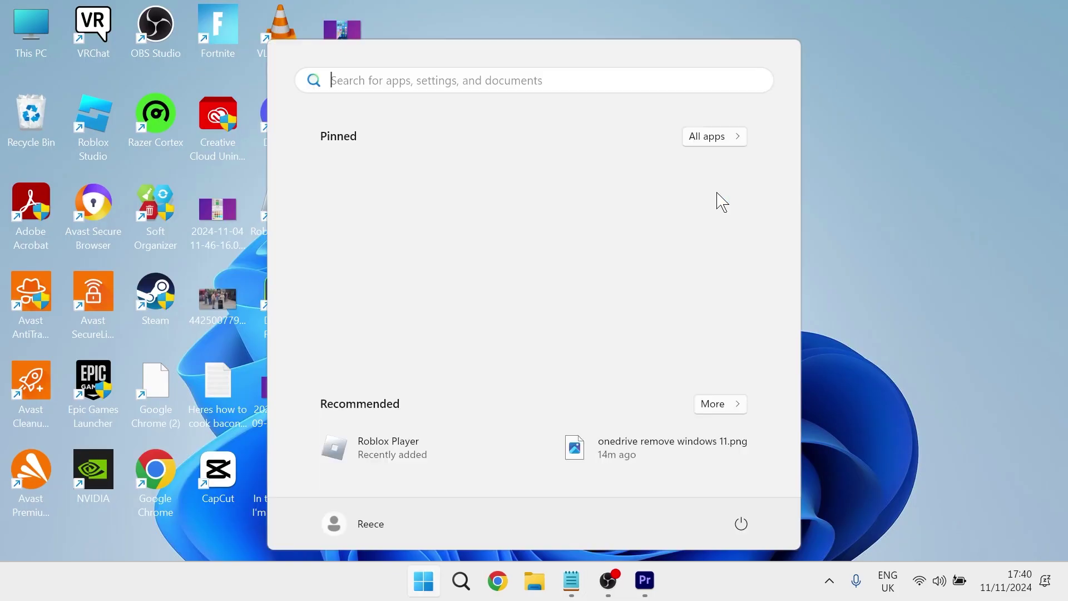
{"action": "type", "text": "adjust the a"}
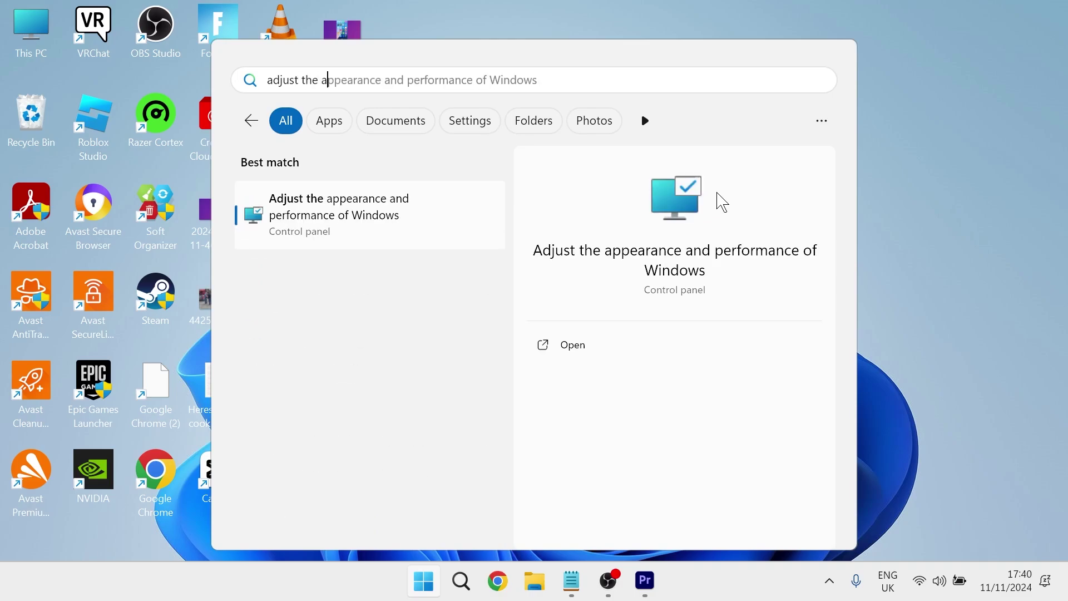
{"action": "type", "text": "p"}
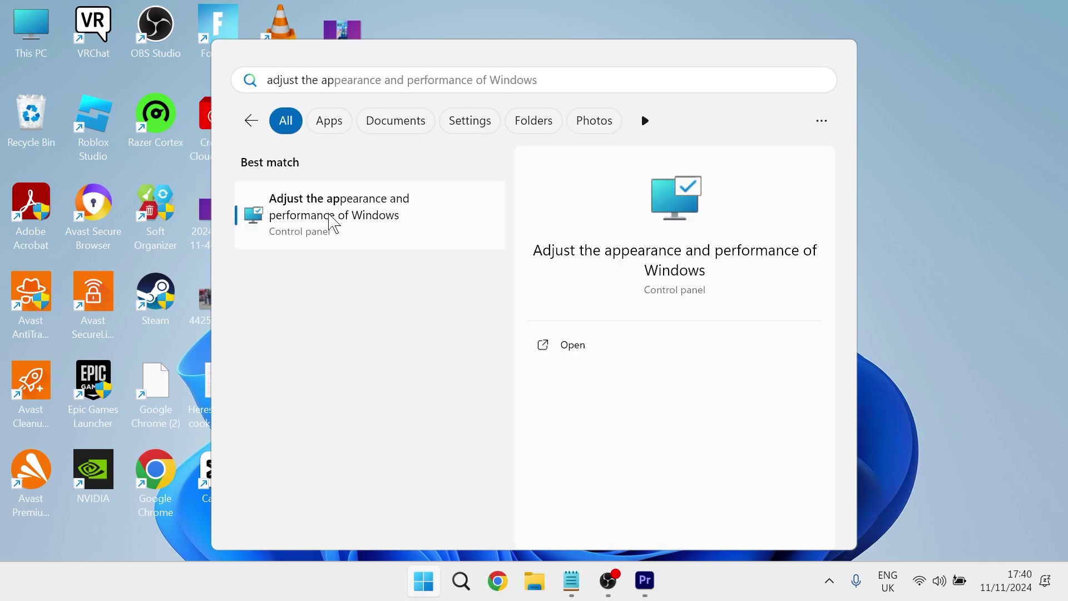
{"action": "left_click", "coordinate": [332, 223]}
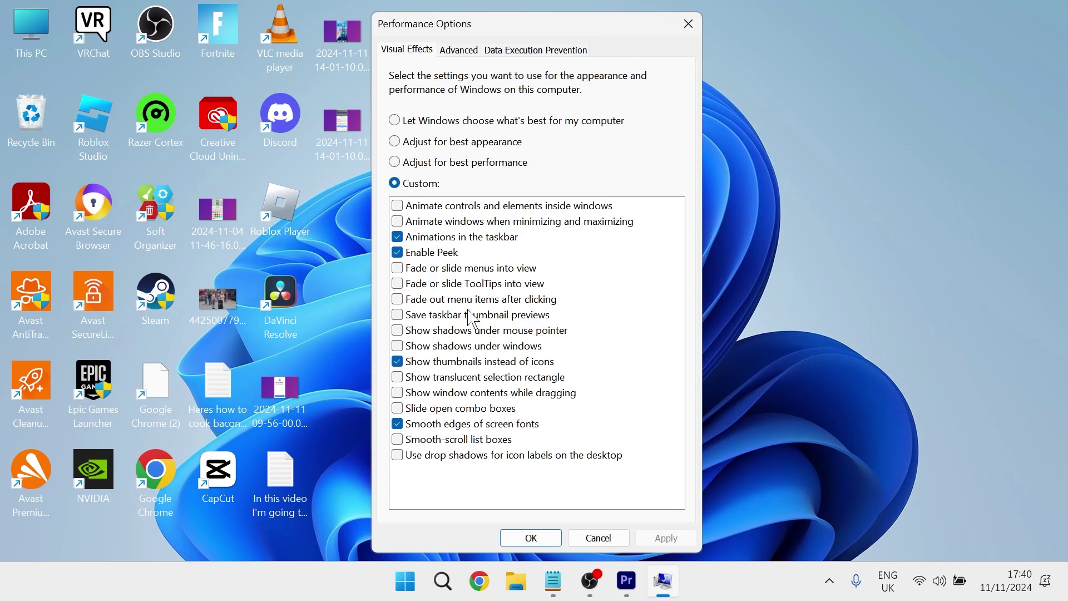
Apply the custom visual effects, then open the Windows Temp folder by running 'temp'
{"action": "left_click", "coordinate": [535, 538]}
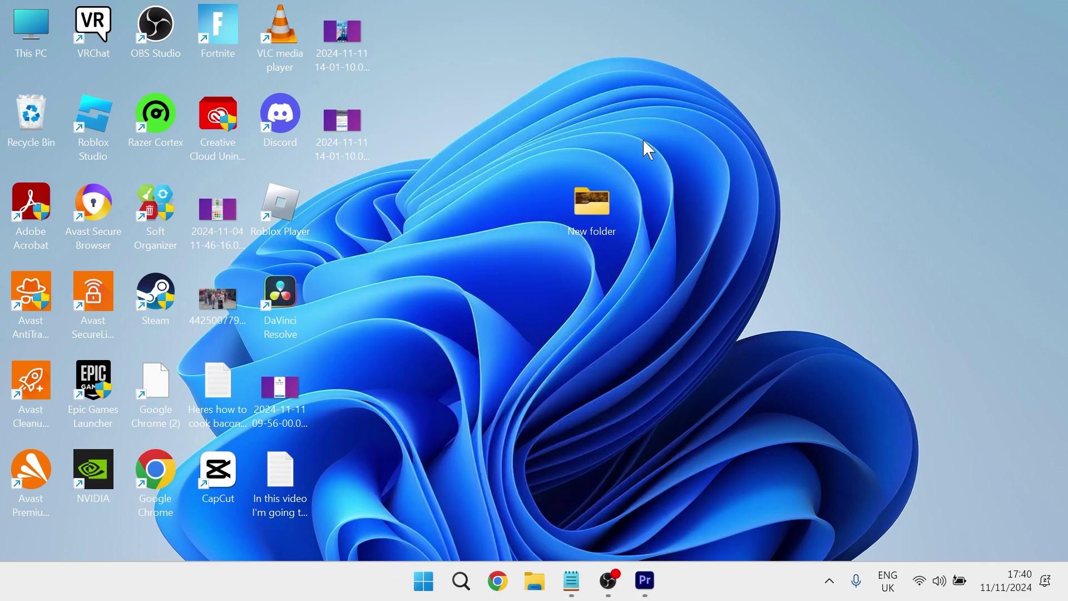
{"action": "key", "text": "super"}
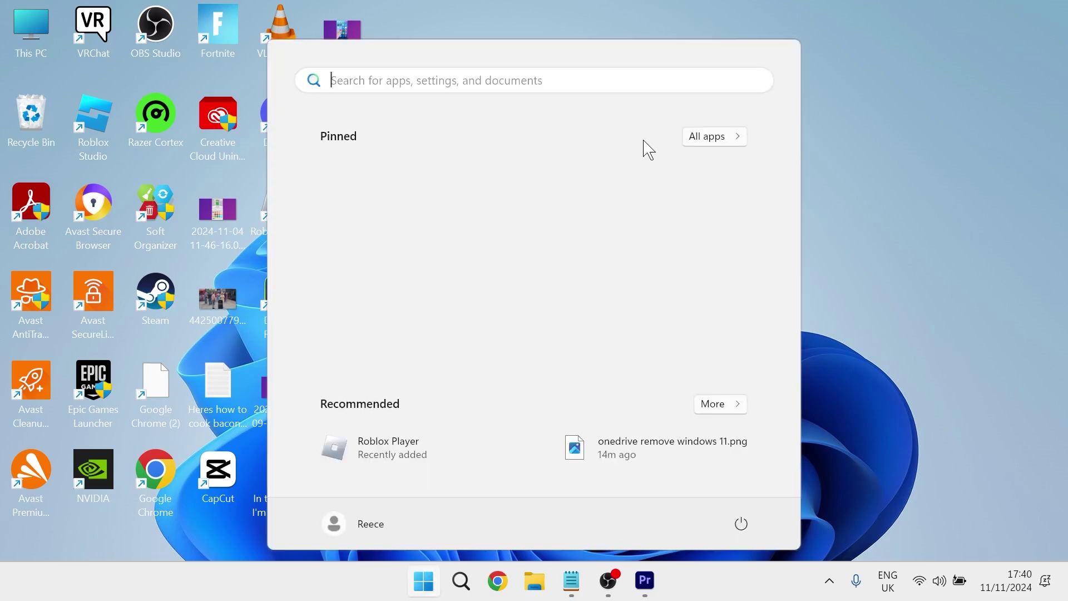
{"action": "type", "text": "run"}
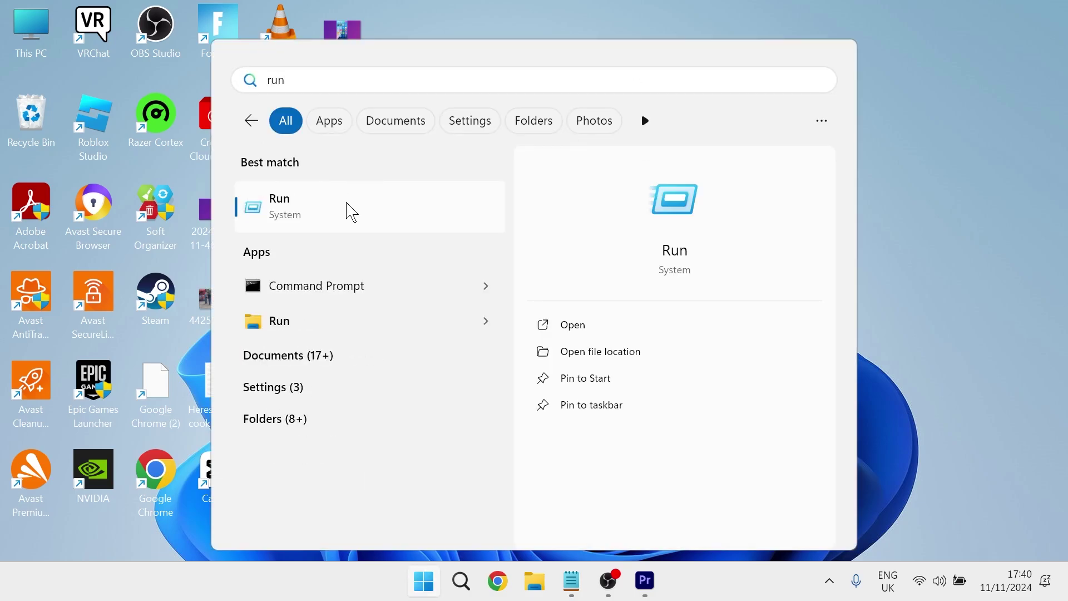
{"action": "left_click", "coordinate": [350, 210]}
{"action": "type", "text": "t"}
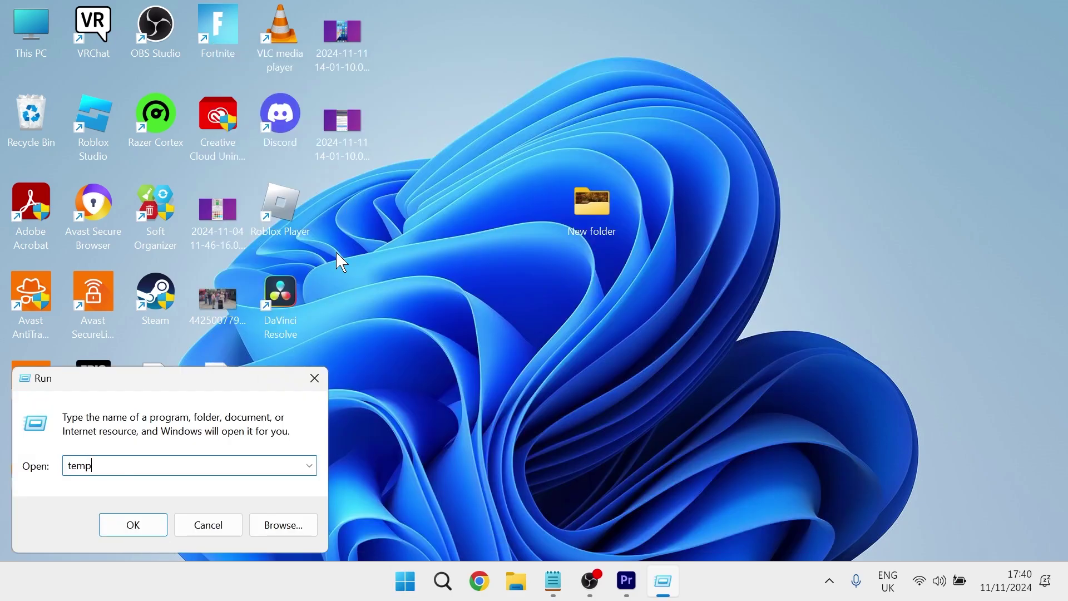
{"action": "type", "text": "emp"}
{"action": "key", "text": "Return"}
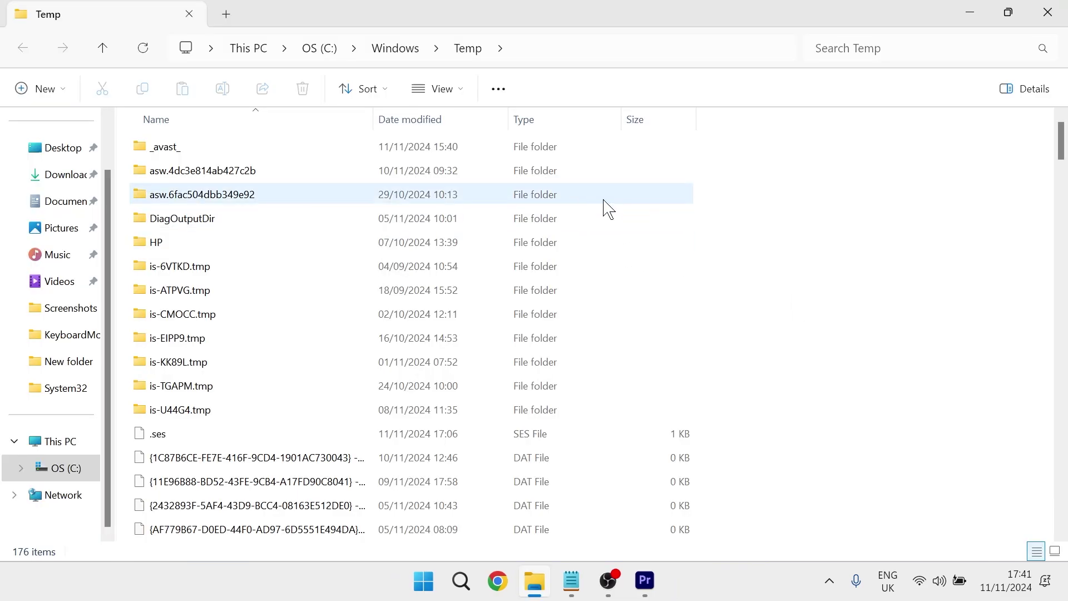
{"action": "scroll", "coordinate": [549, 249], "scroll_direction": "down", "scroll_amount": 3}
{"action": "scroll", "coordinate": [549, 248], "scroll_direction": "down", "scroll_amount": 20}
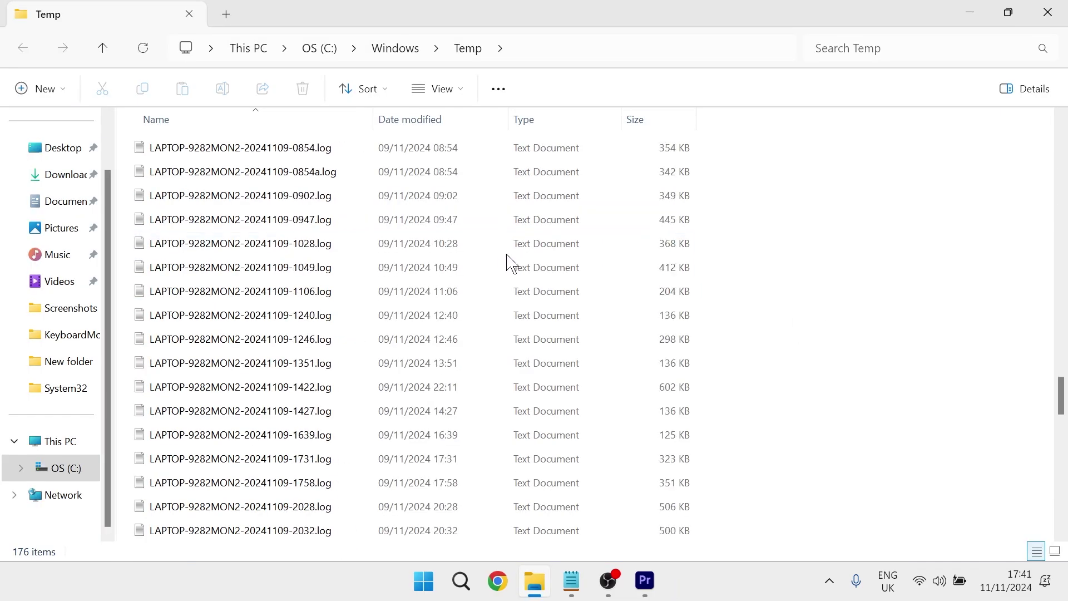
{"action": "scroll", "coordinate": [504, 267], "scroll_direction": "down", "scroll_amount": 3}
{"action": "scroll", "coordinate": [504, 270], "scroll_direction": "up", "scroll_amount": 20}
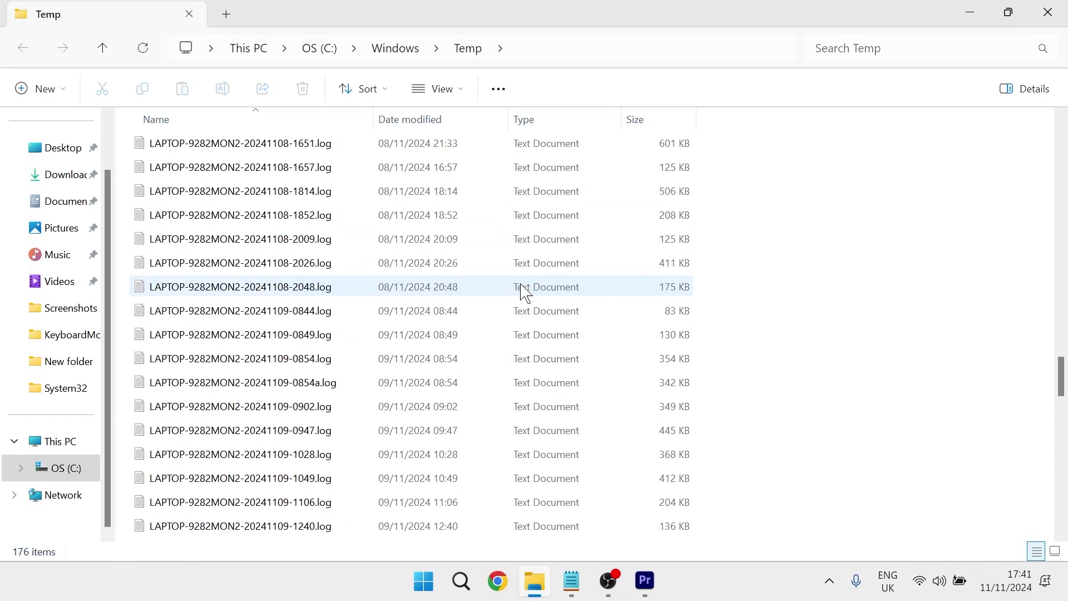
{"action": "scroll", "coordinate": [529, 293], "scroll_direction": "up", "scroll_amount": 20}
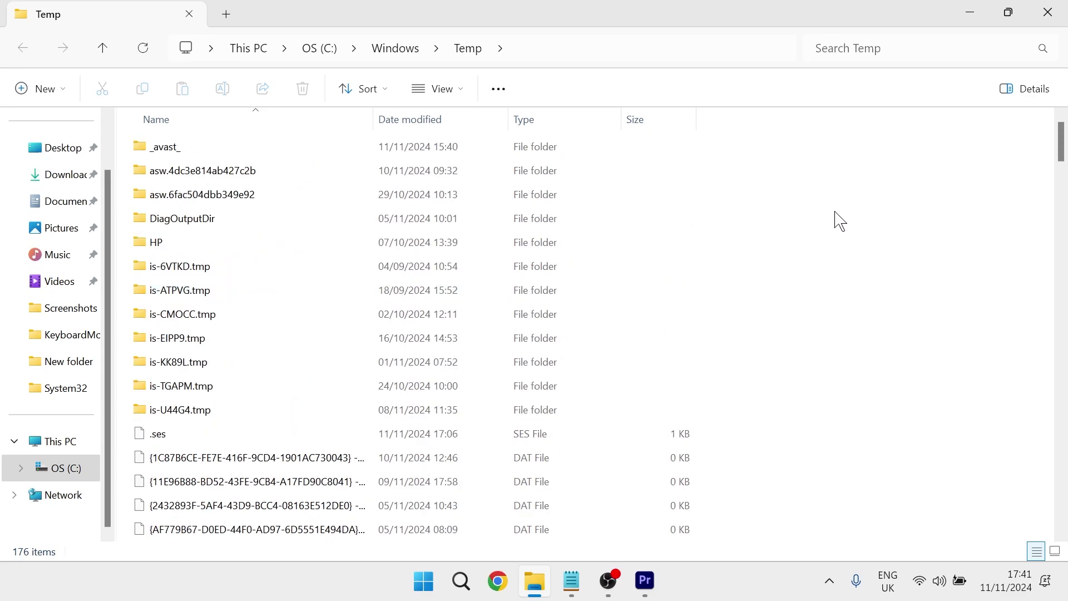
Delete all Windows Temp items with administrator permission and dismiss the Folder In Use warning
{"action": "key", "text": "ctrl+a"}
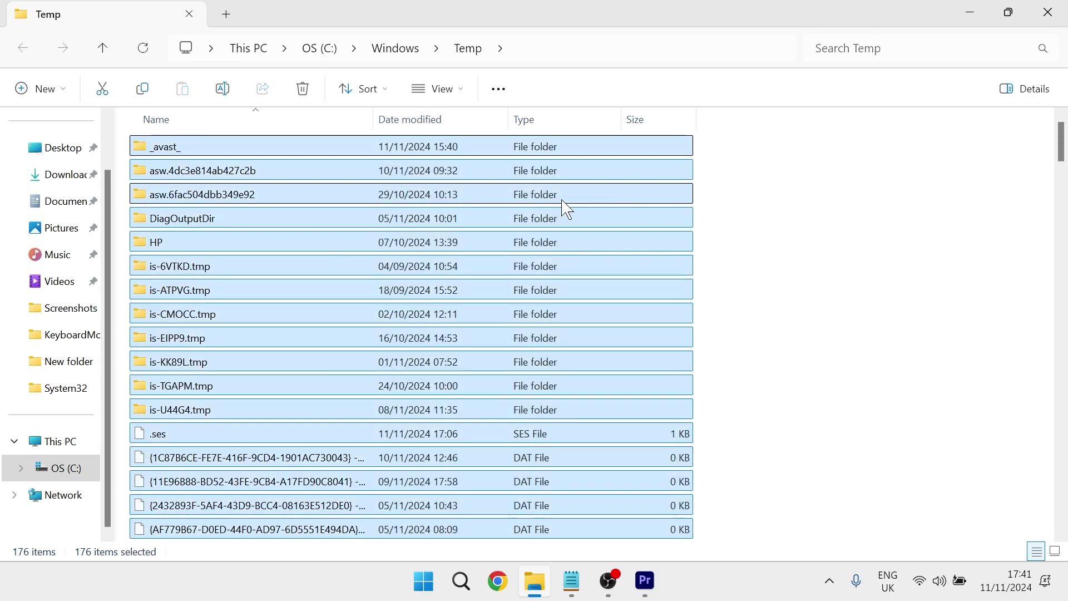
{"action": "right_click", "coordinate": [318, 151]}
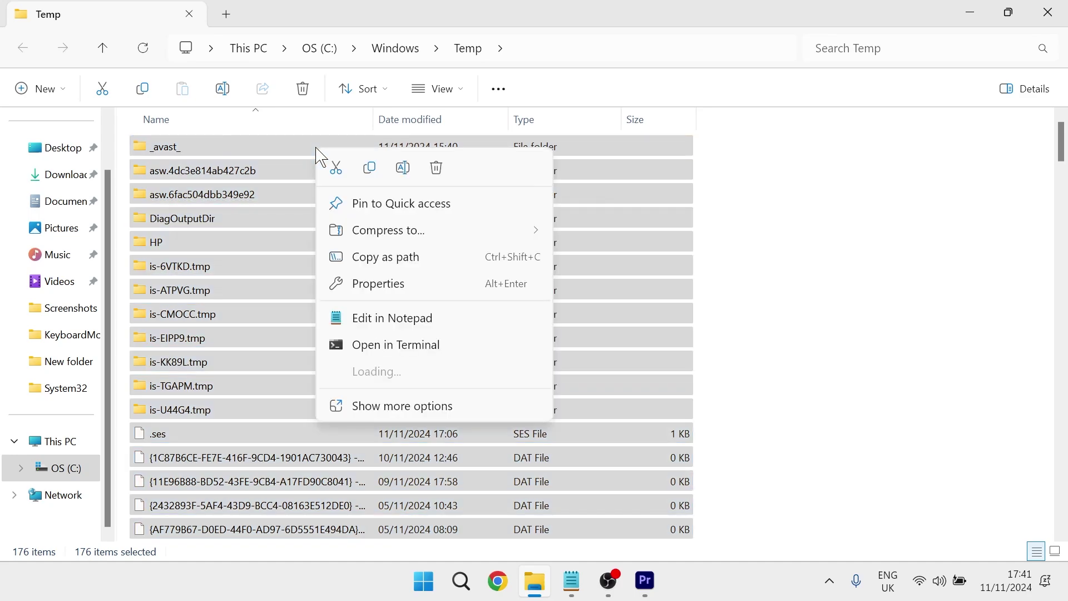
{"action": "left_click", "coordinate": [437, 169]}
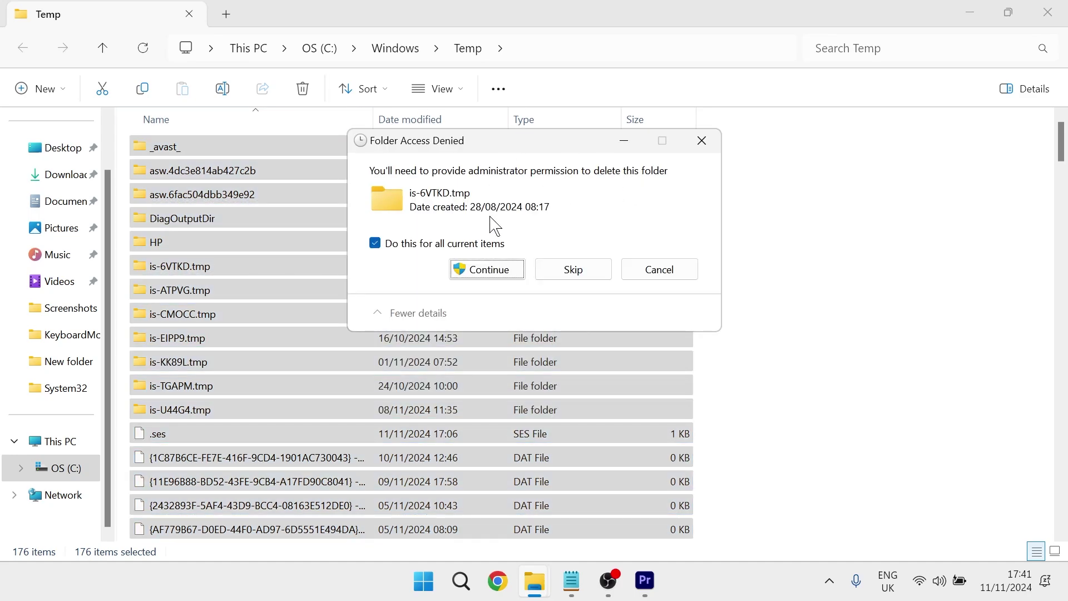
{"action": "left_click", "coordinate": [487, 277]}
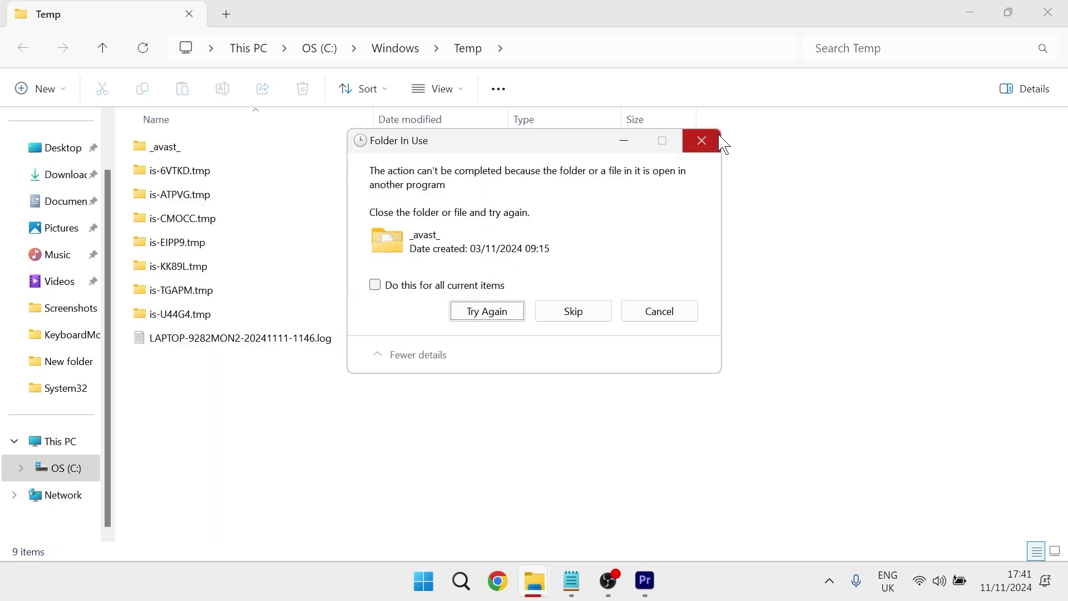
{"action": "left_click", "coordinate": [702, 140]}
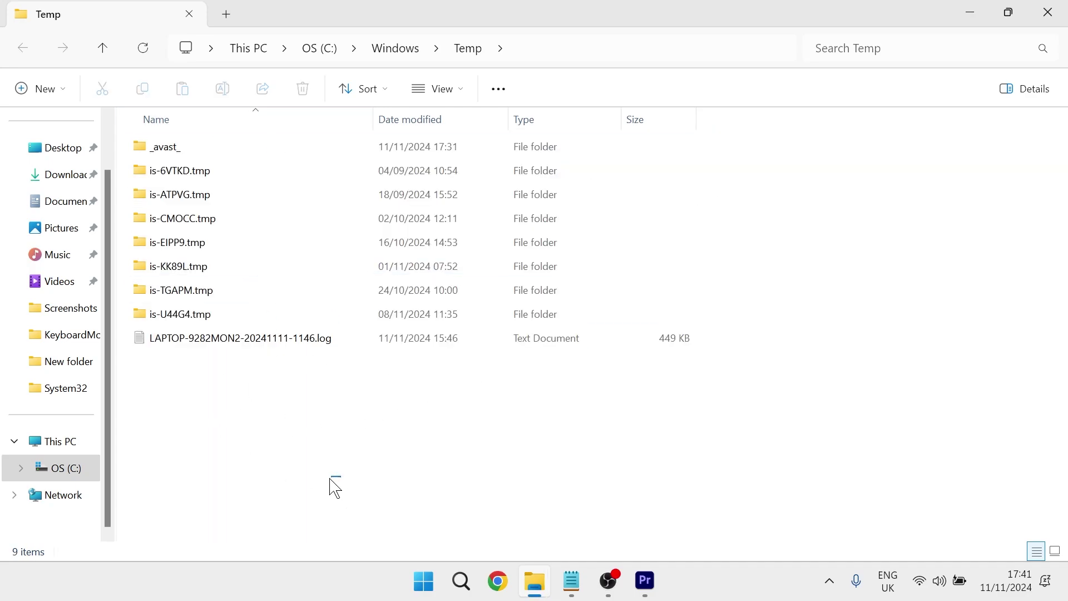
{"action": "left_click_drag", "start_coordinate": [334, 488], "coordinate": [185, 177]}
{"action": "left_click", "coordinate": [405, 448]}
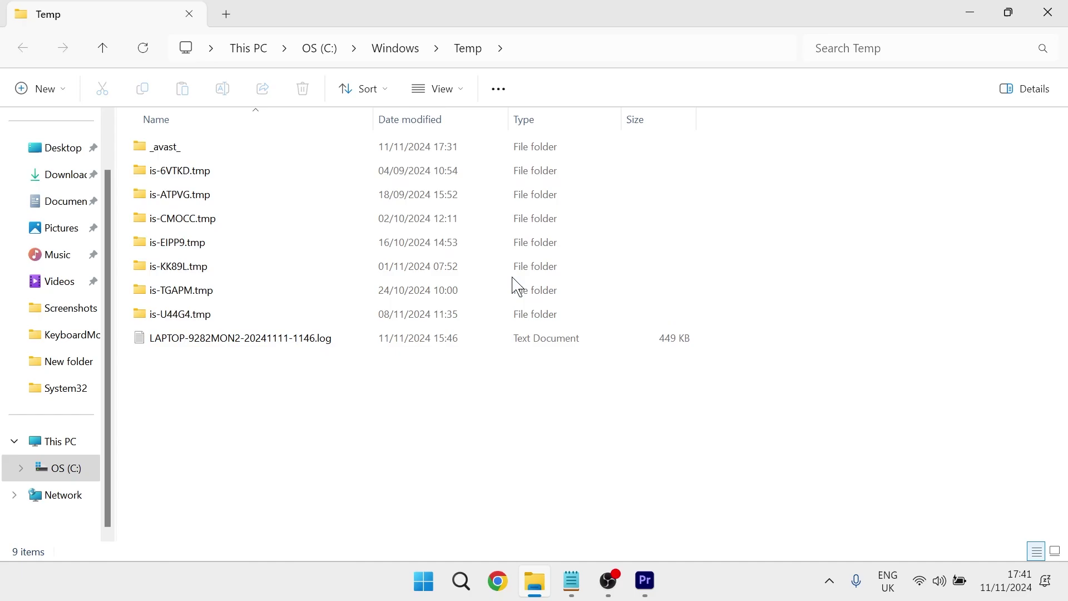
Close Explorer and open the user's %temp% folder from the Run dialog
{"action": "left_click", "coordinate": [1047, 12]}
{"action": "key", "text": "super"}
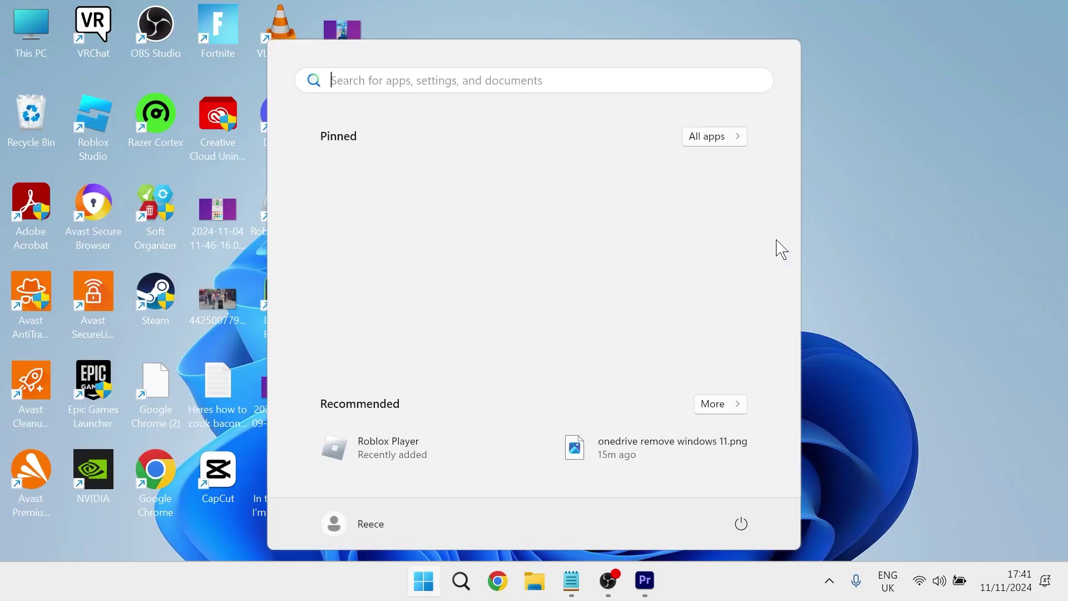
{"action": "type", "text": "run"}
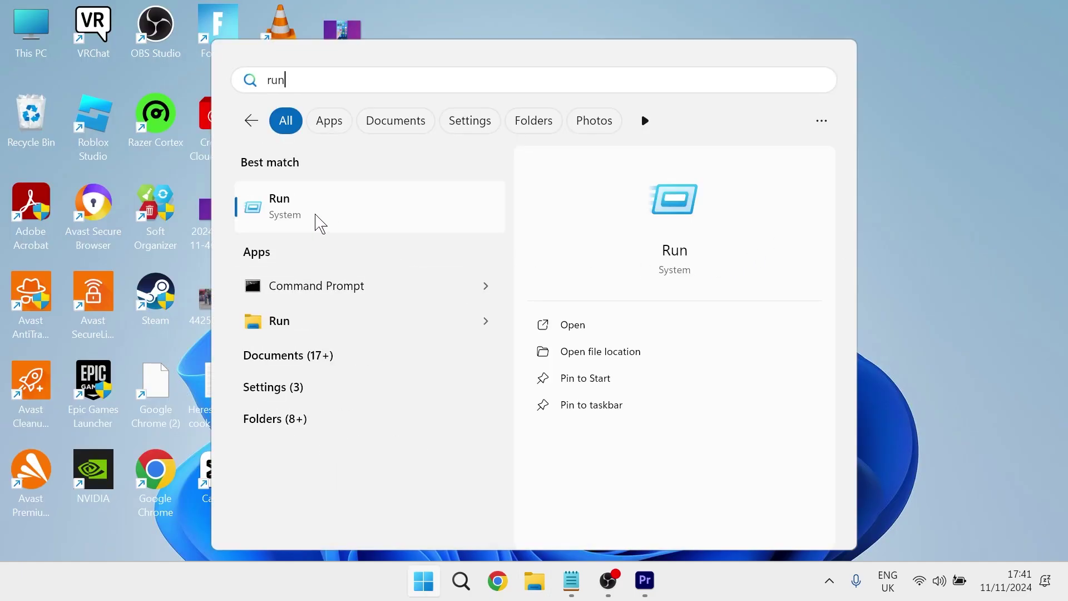
{"action": "left_click", "coordinate": [345, 208]}
{"action": "type", "text": "%"}
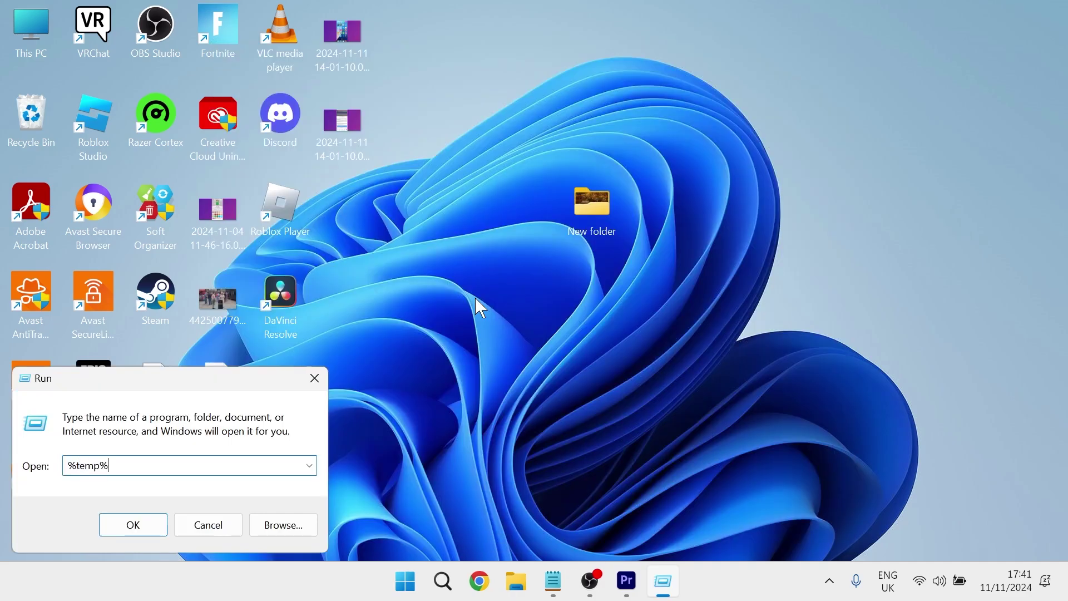
{"action": "type", "text": "temp%"}
{"action": "key", "text": "Return"}
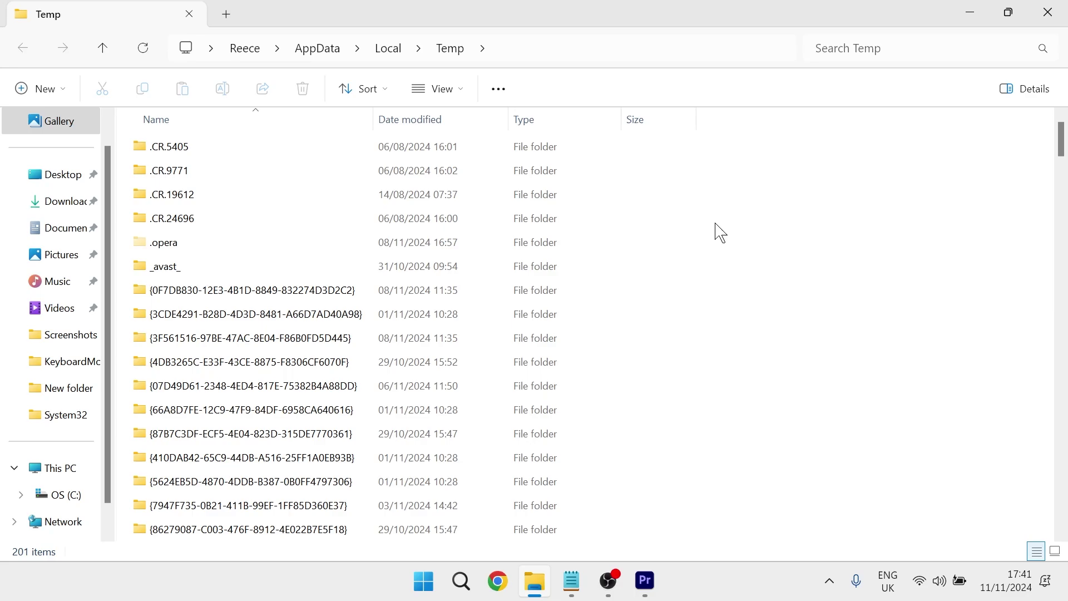
Try deleting all 201 items, granting permission and retrying for all, then dismiss Access Denied
{"action": "key", "text": "ctrl+a"}
{"action": "scroll", "coordinate": [453, 309], "scroll_direction": "down", "scroll_amount": 20}
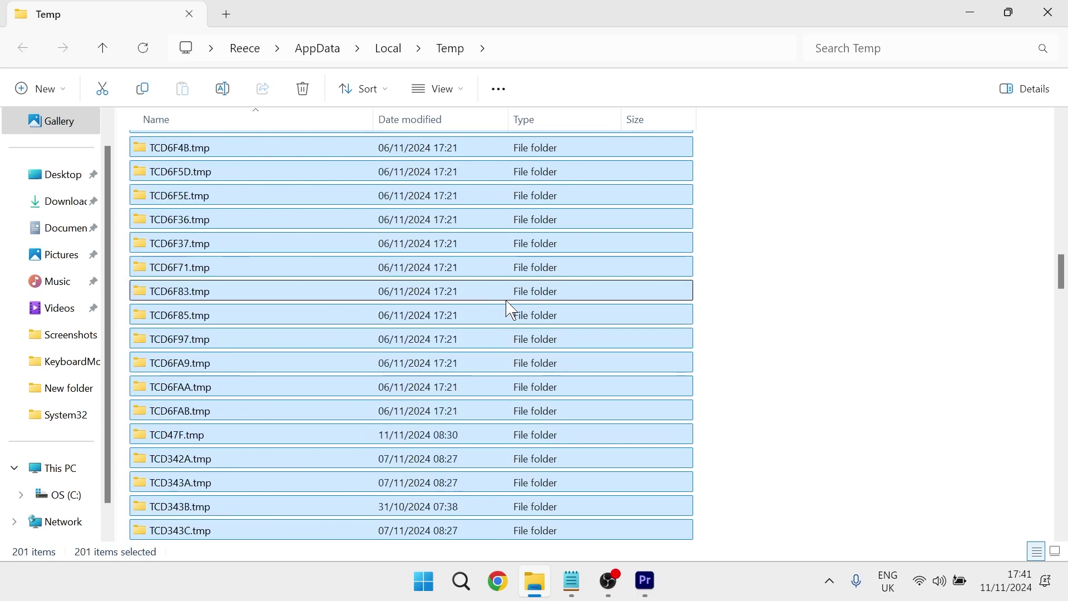
{"action": "right_click", "coordinate": [521, 223]}
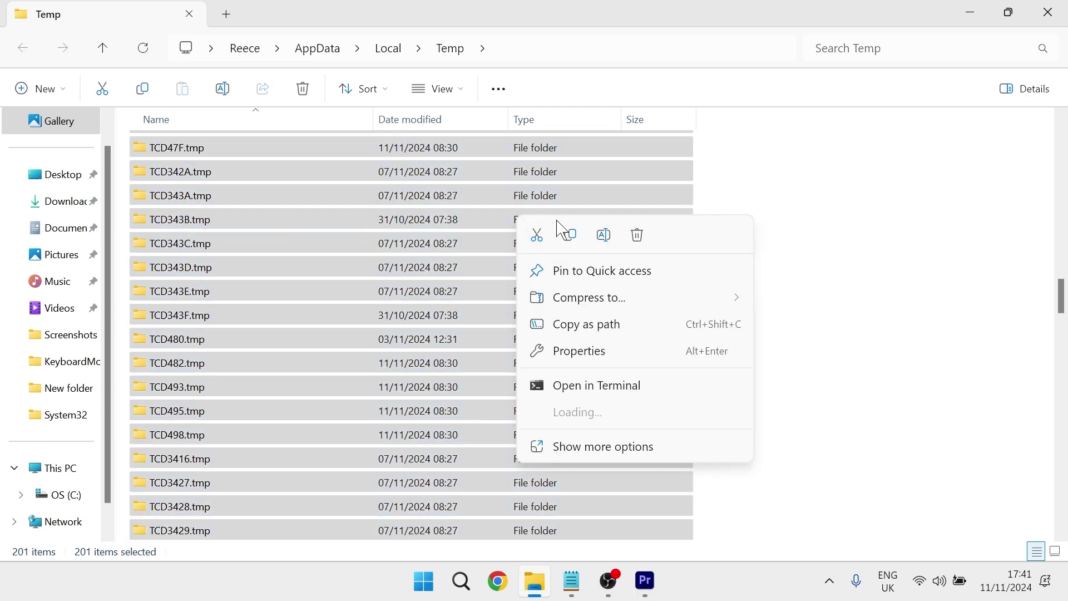
{"action": "left_click", "coordinate": [636, 245]}
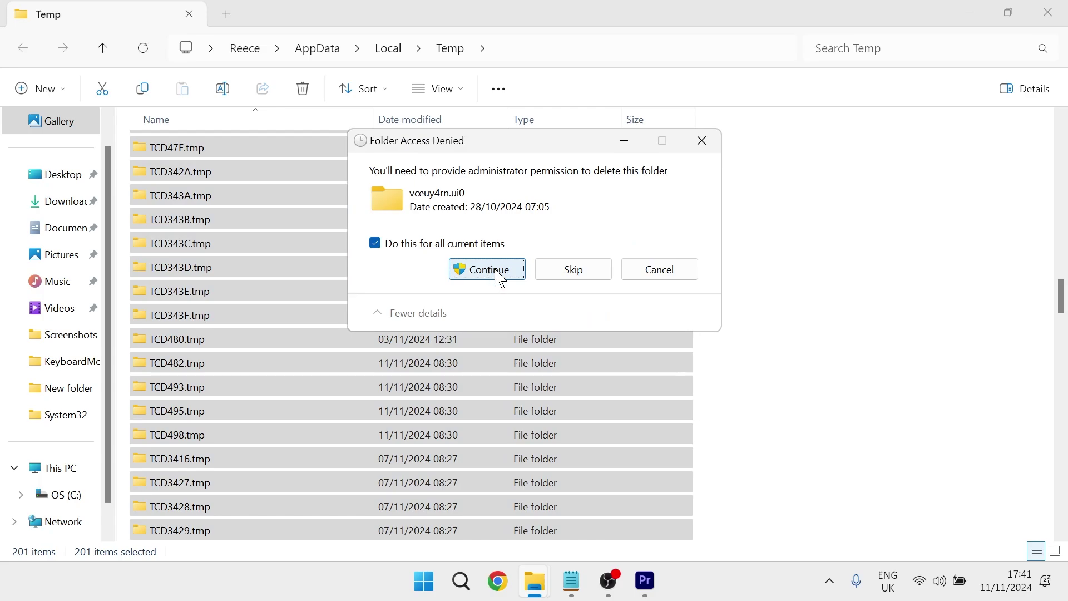
{"action": "left_click", "coordinate": [497, 273]}
{"action": "left_click", "coordinate": [429, 286]}
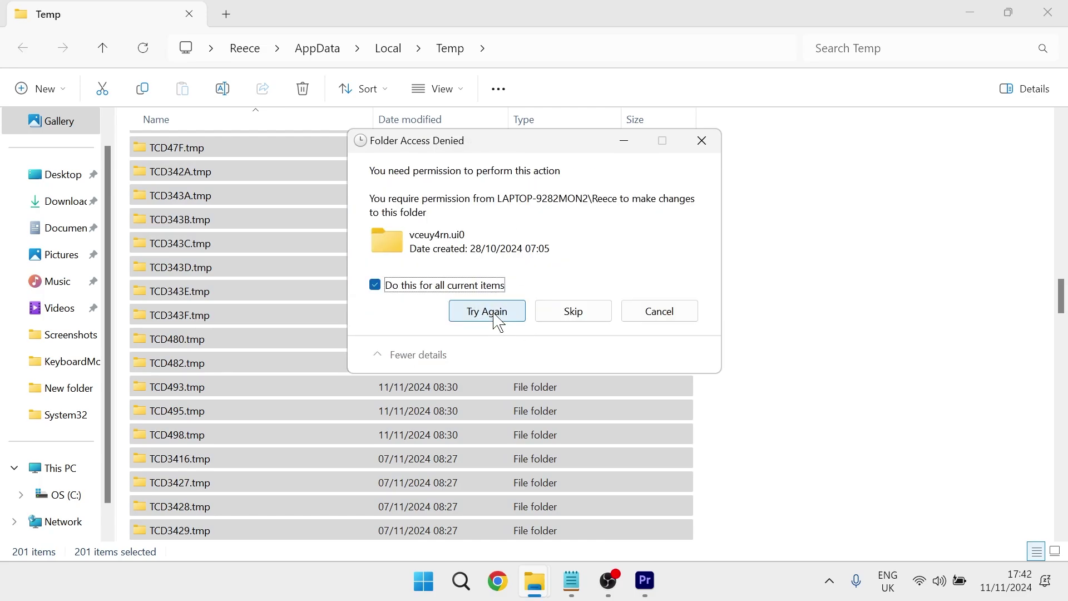
{"action": "left_click", "coordinate": [494, 316]}
{"action": "left_click", "coordinate": [702, 140]}
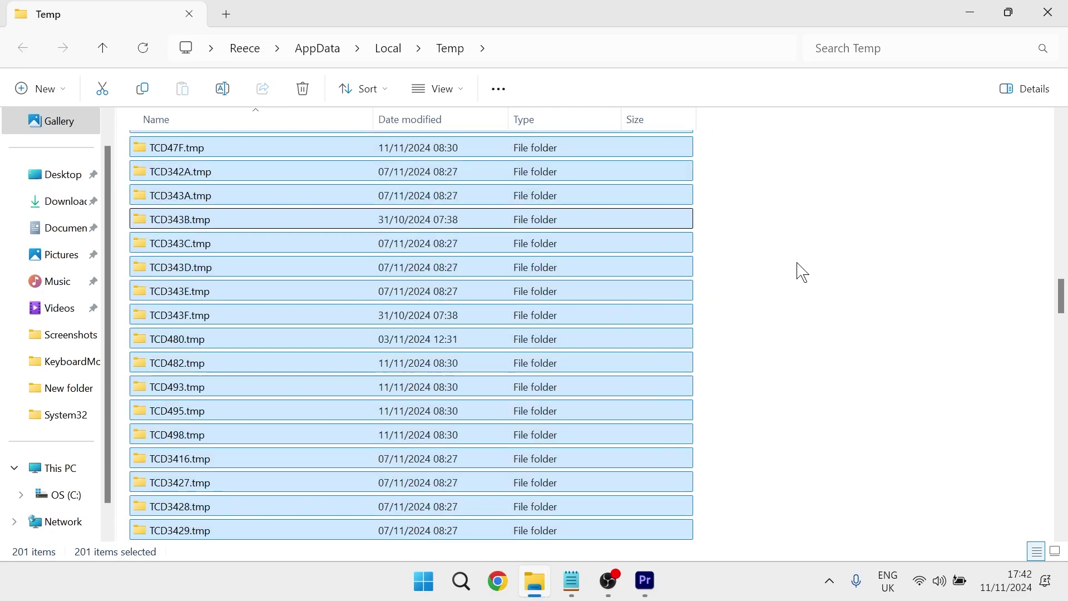
{"action": "left_click", "coordinate": [795, 278]}
{"action": "left_click_drag", "start_coordinate": [1065, 320], "coordinate": [1063, 136]}
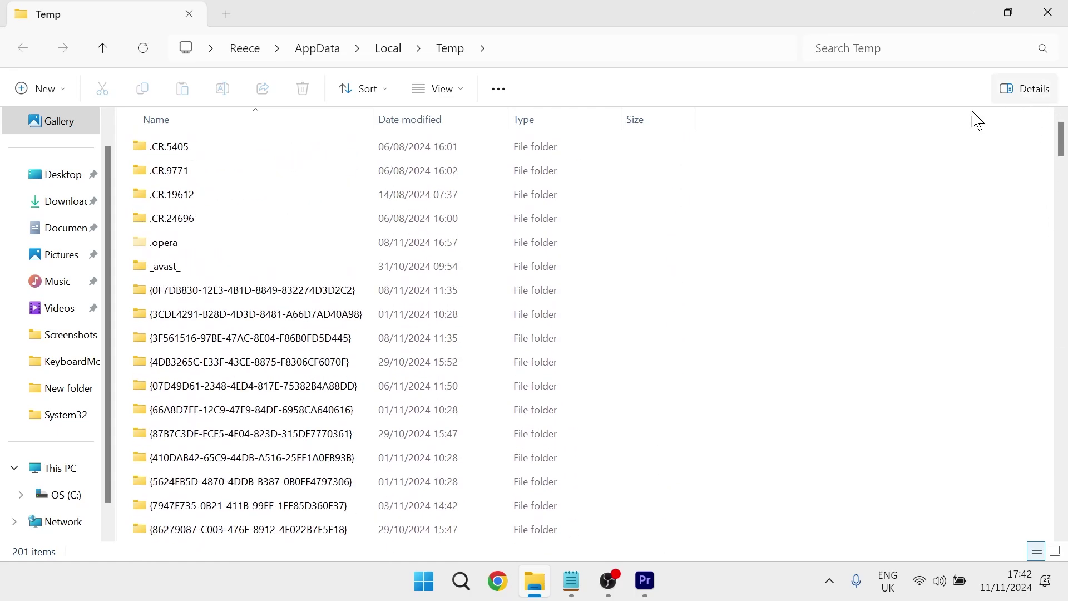
Close the Temp folder, then permanently delete all 169 items in the Recycle Bin and close it
{"action": "left_click", "coordinate": [1048, 12]}
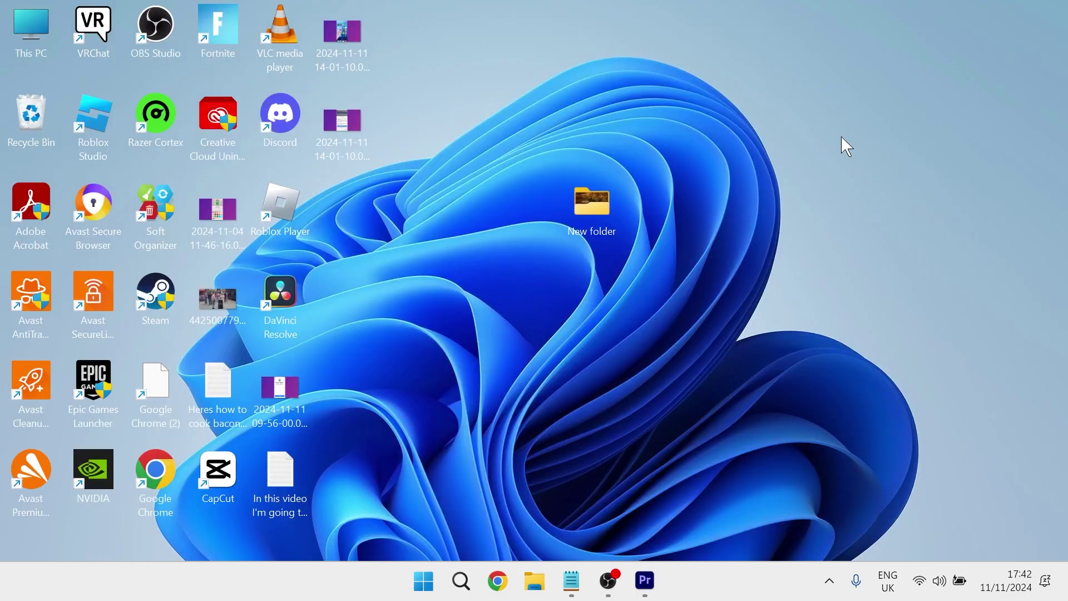
{"action": "double_click", "coordinate": [35, 112]}
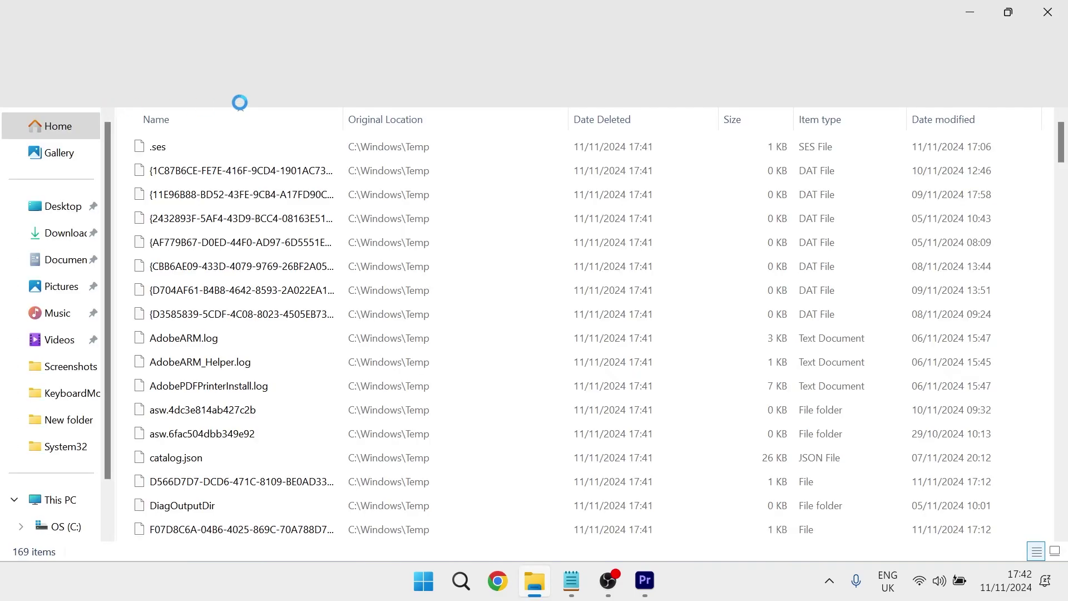
{"action": "left_click", "coordinate": [528, 95]}
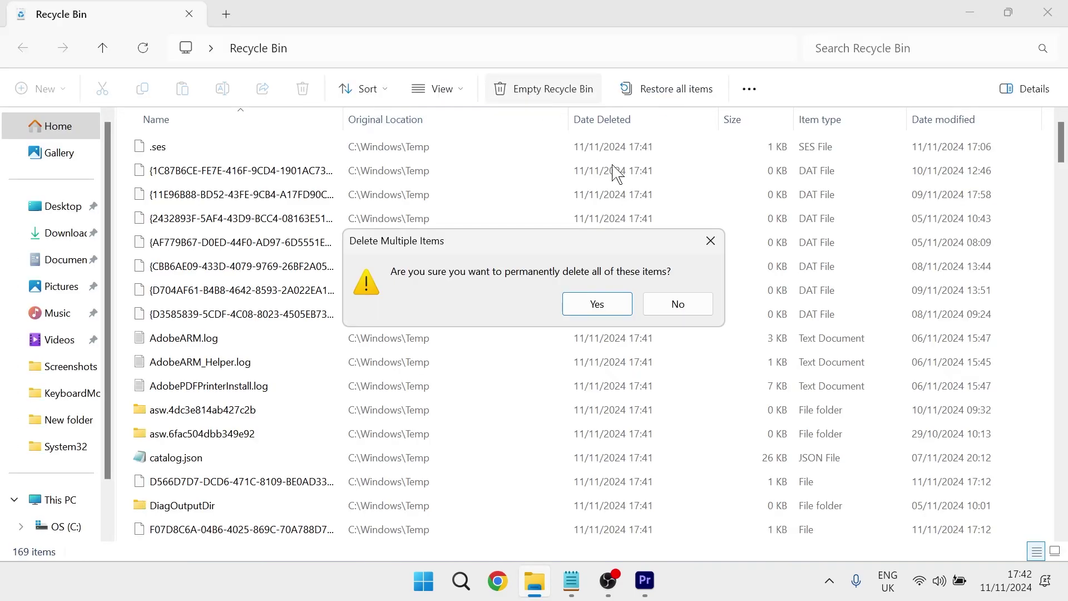
{"action": "left_click", "coordinate": [605, 305]}
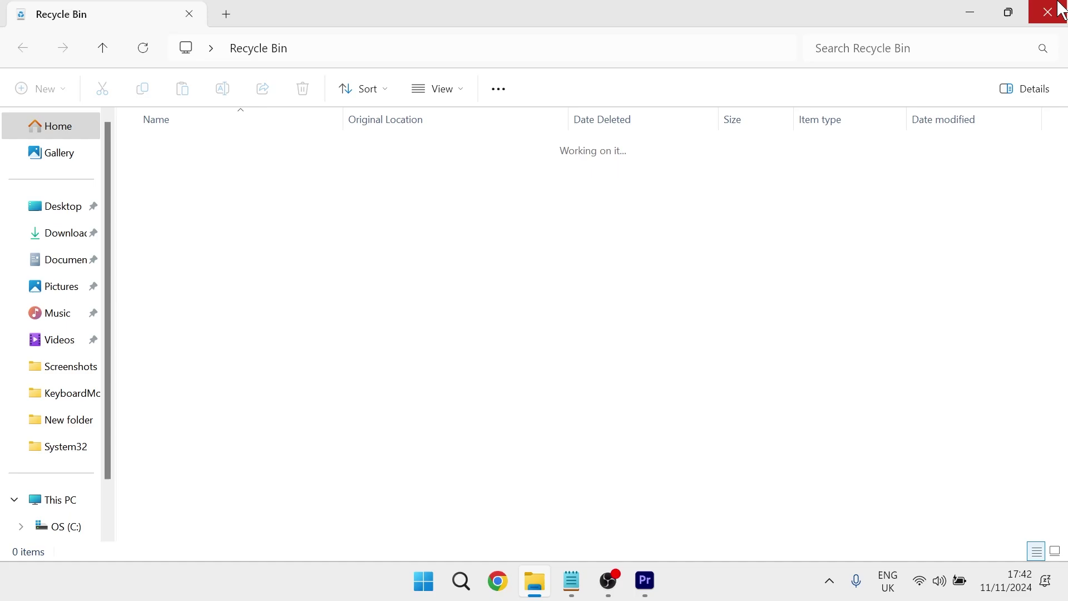
{"action": "left_click", "coordinate": [1047, 13]}
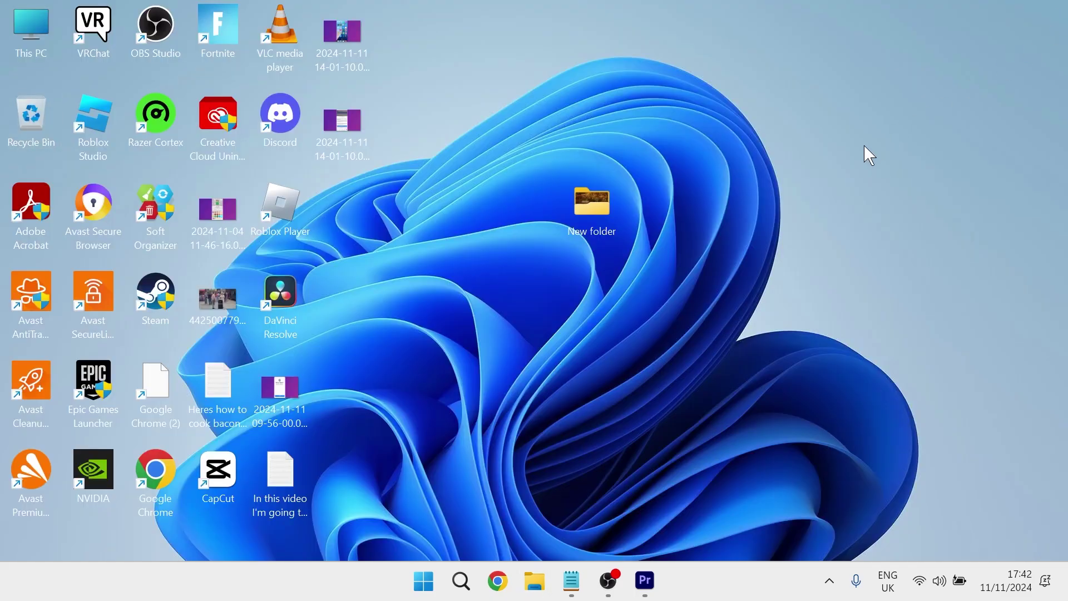